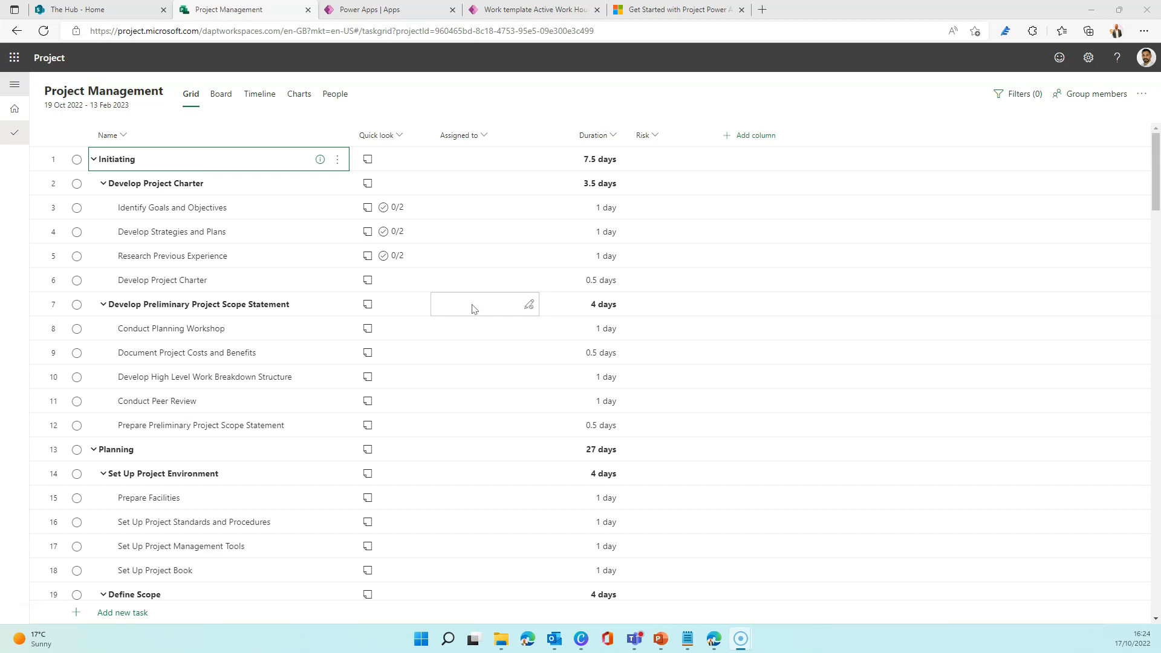
Open the project's details and review the available calendar options.
click(1141, 97)
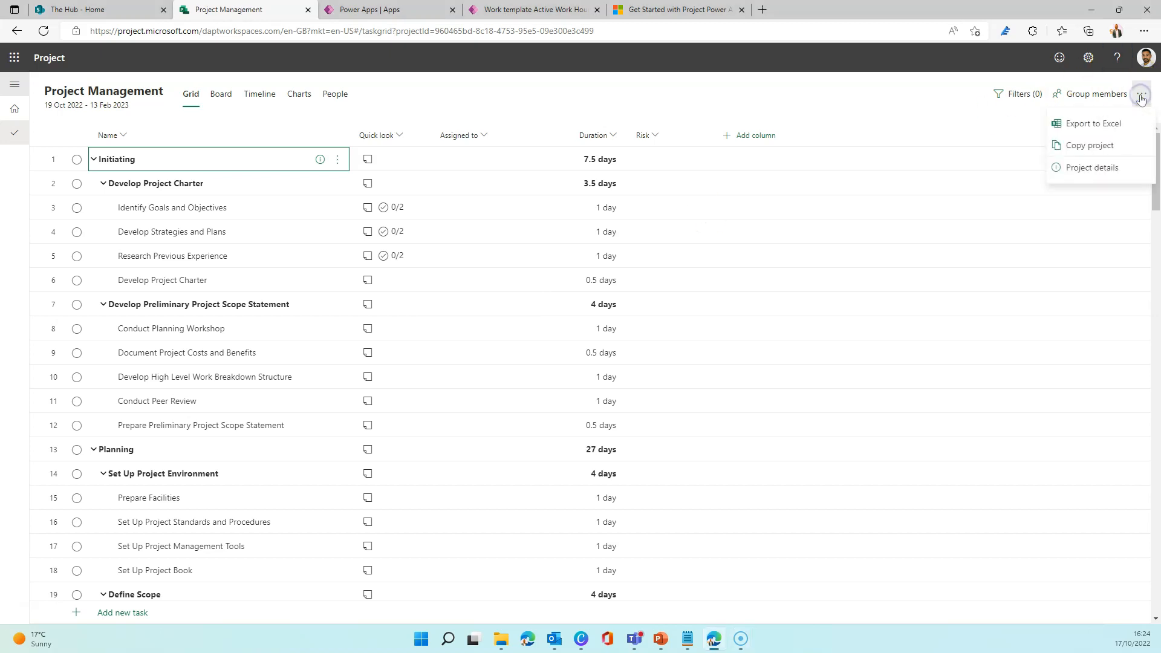
click(1097, 162)
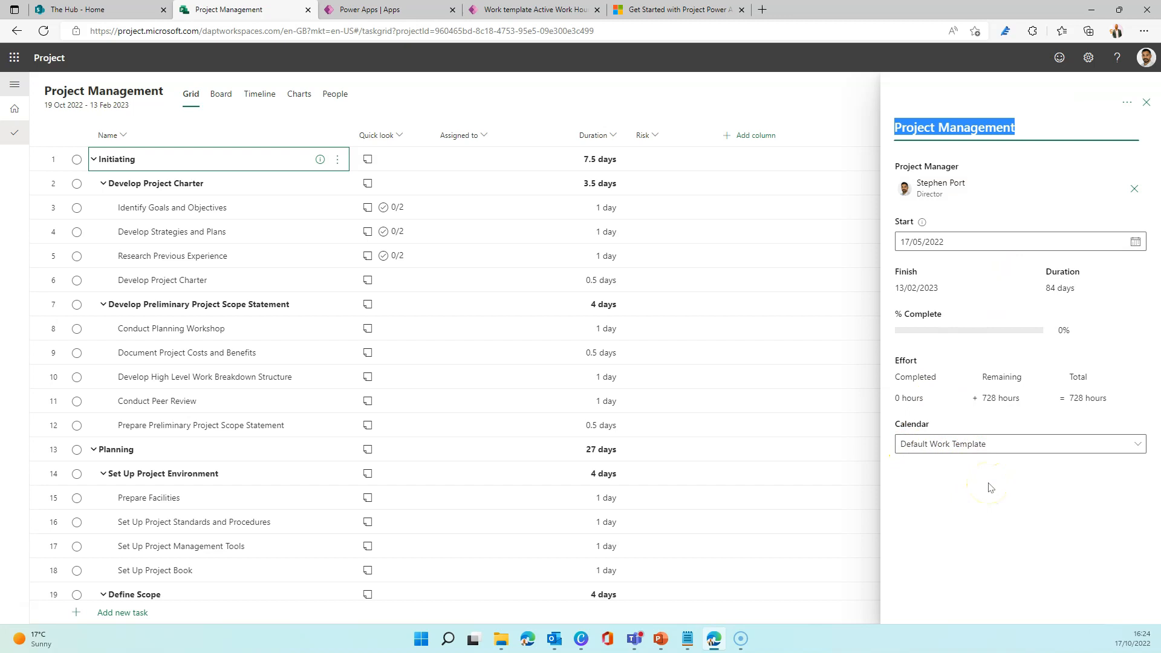
click(1000, 448)
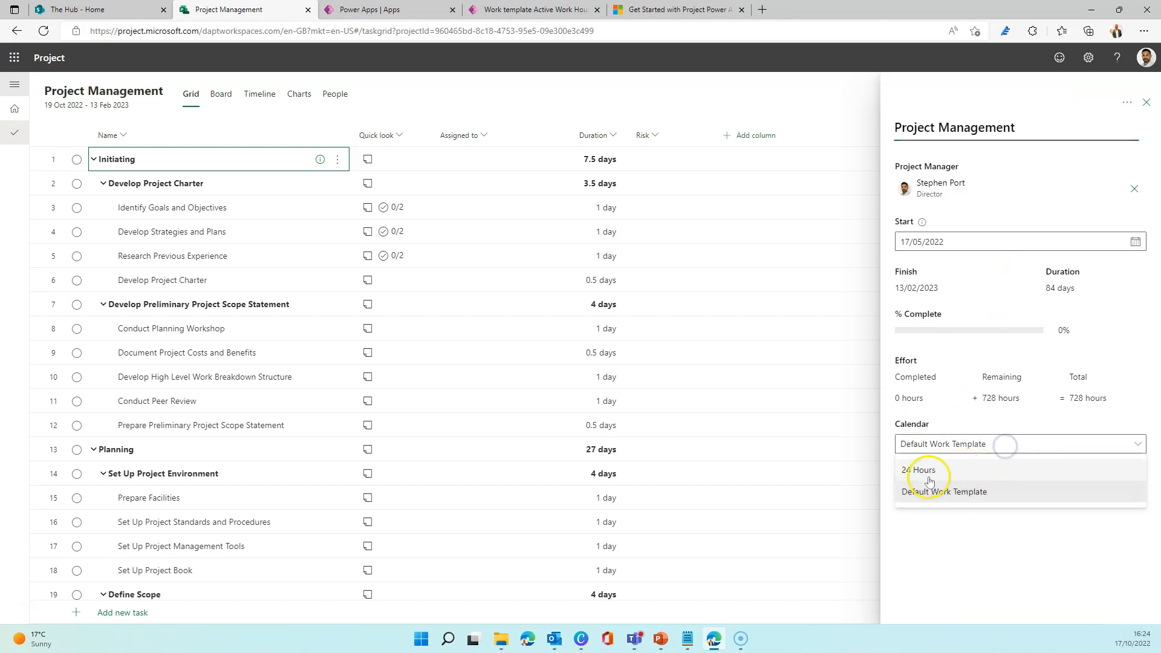
click(943, 530)
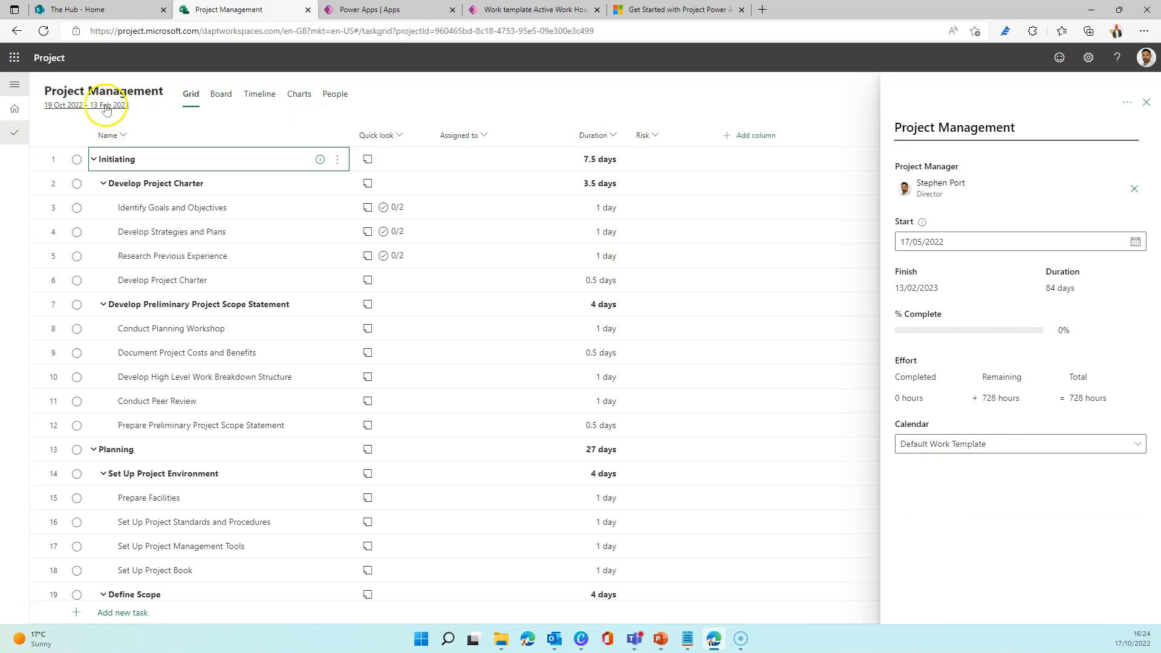
Switch to Power Apps, launch the model-driven Project app from the apps list, and close the old Power Apps and Work template browser tabs.
click(13, 60)
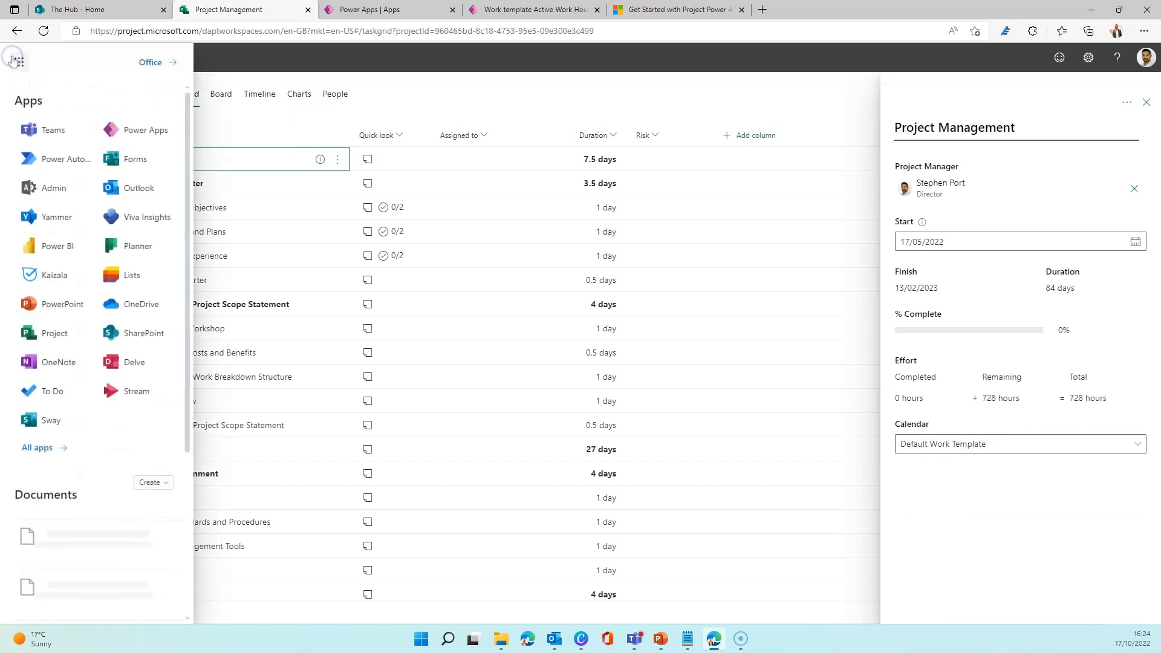
click(142, 133)
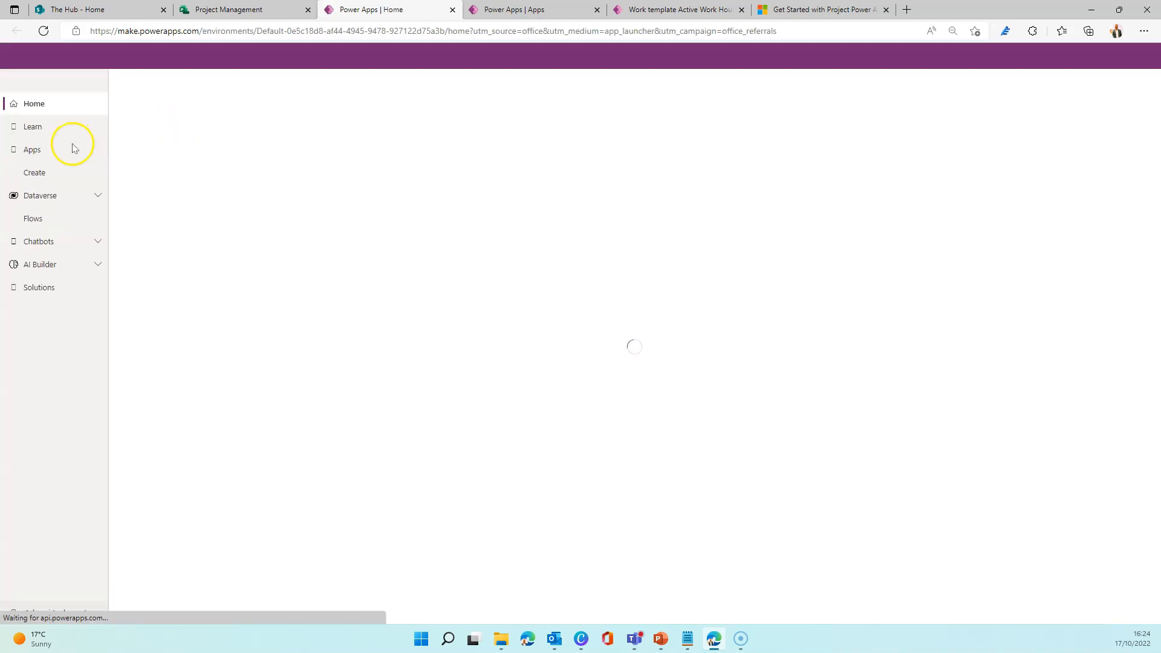
click(30, 151)
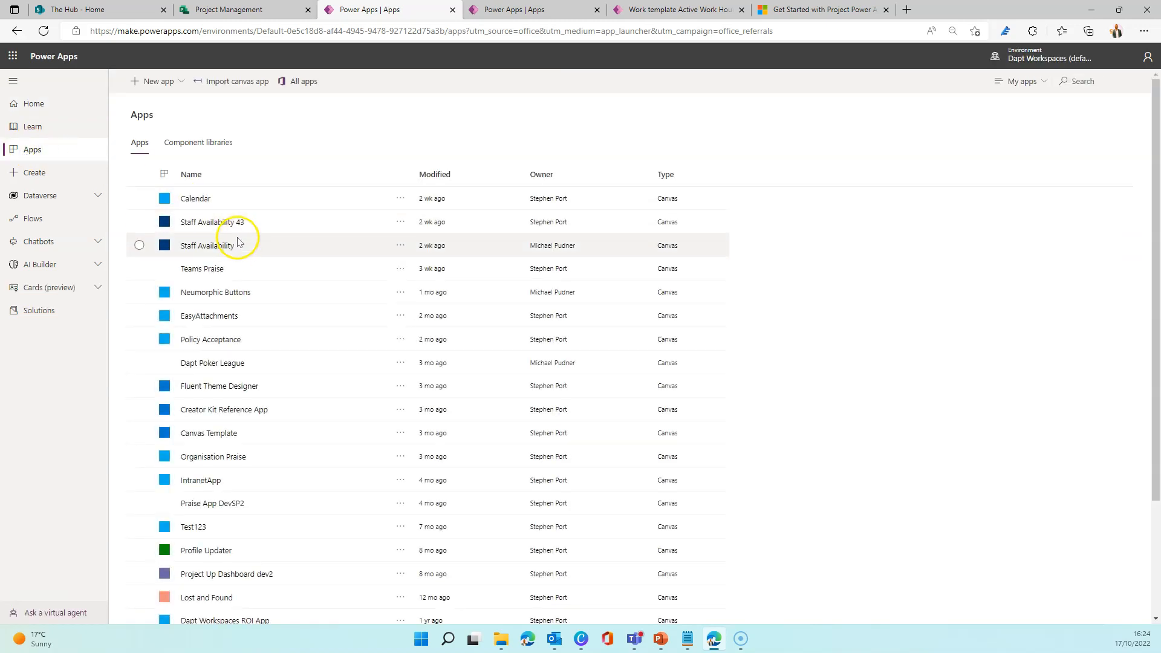
scroll(239, 245, down, 2)
scroll(239, 245, down, 2)
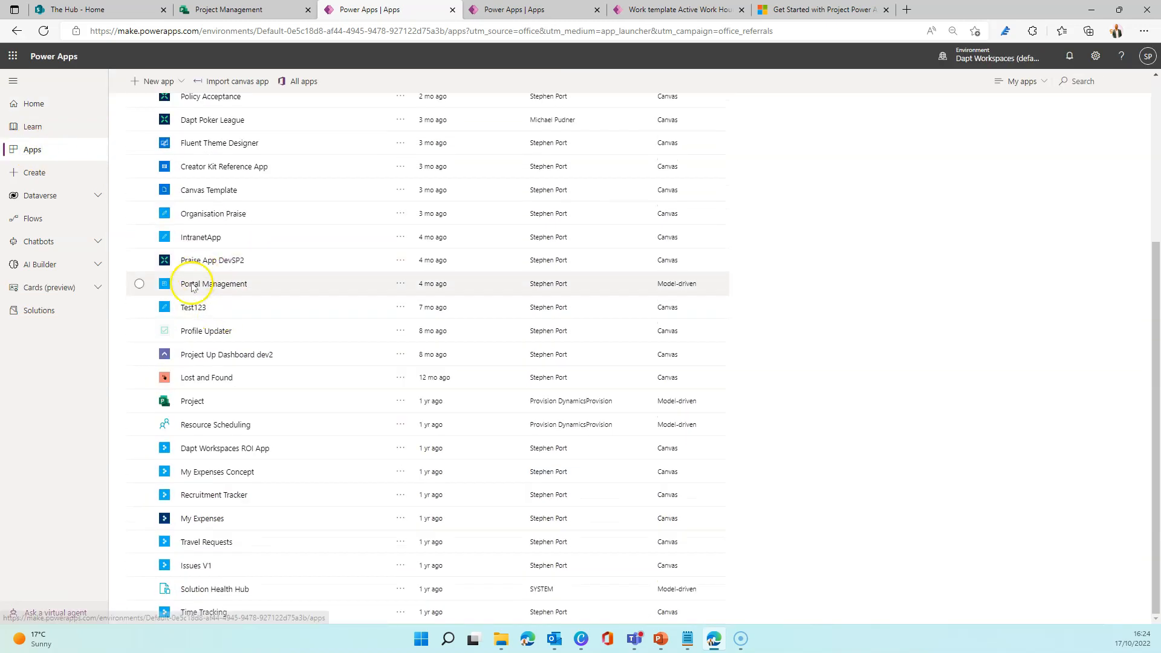
click(192, 401)
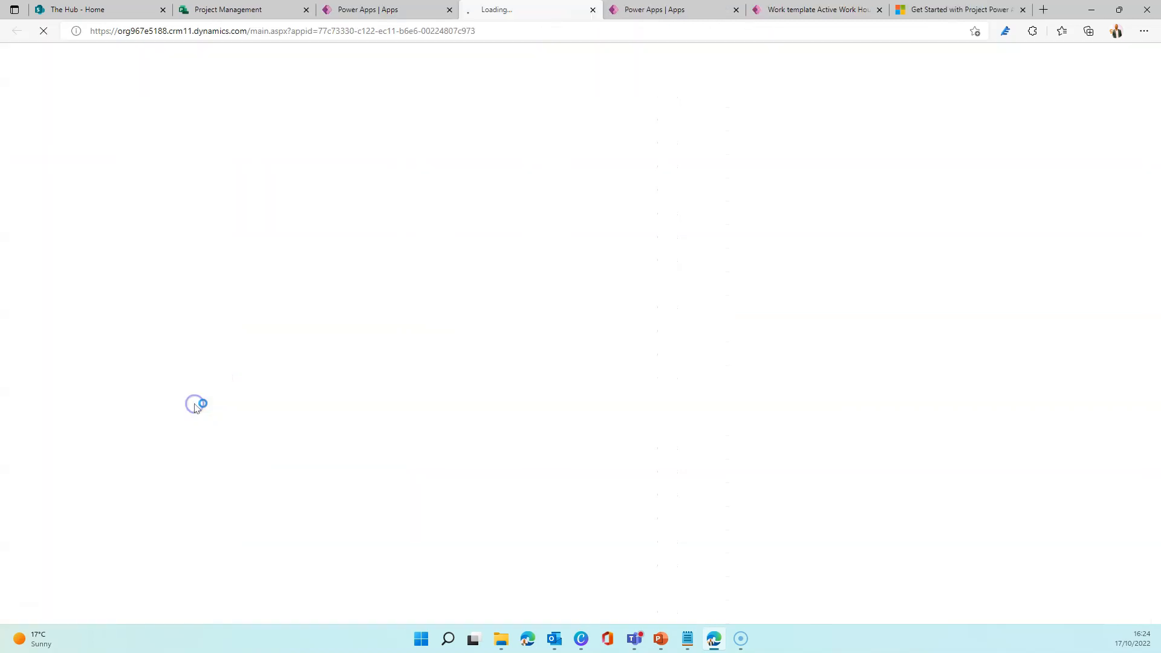
click(736, 9)
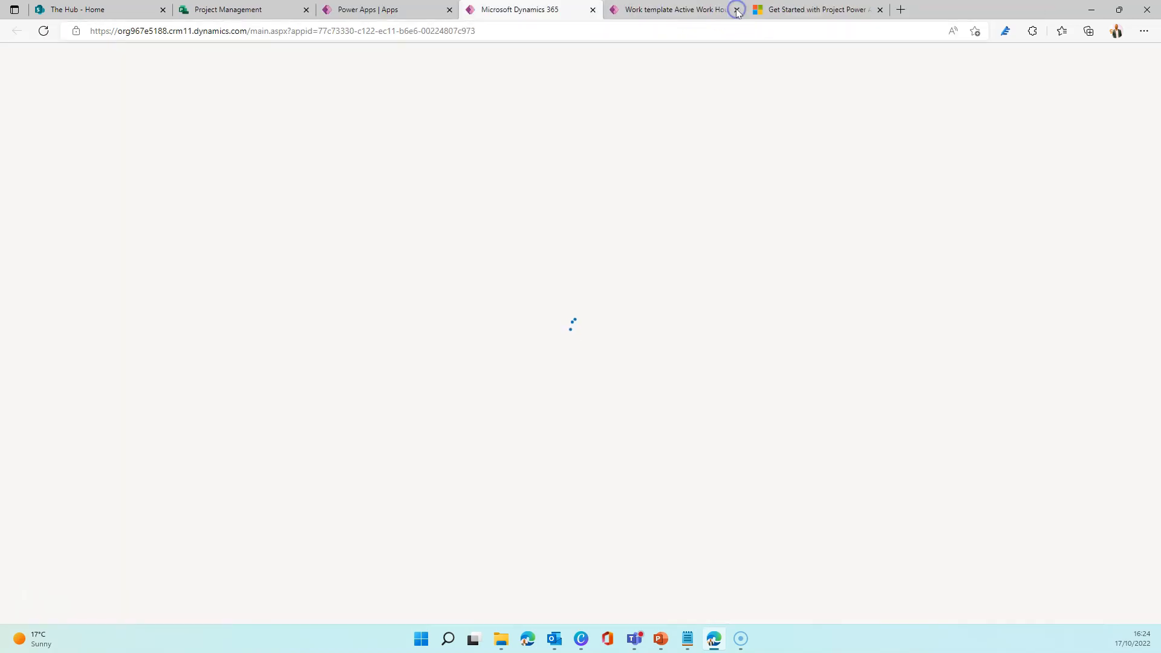
click(735, 10)
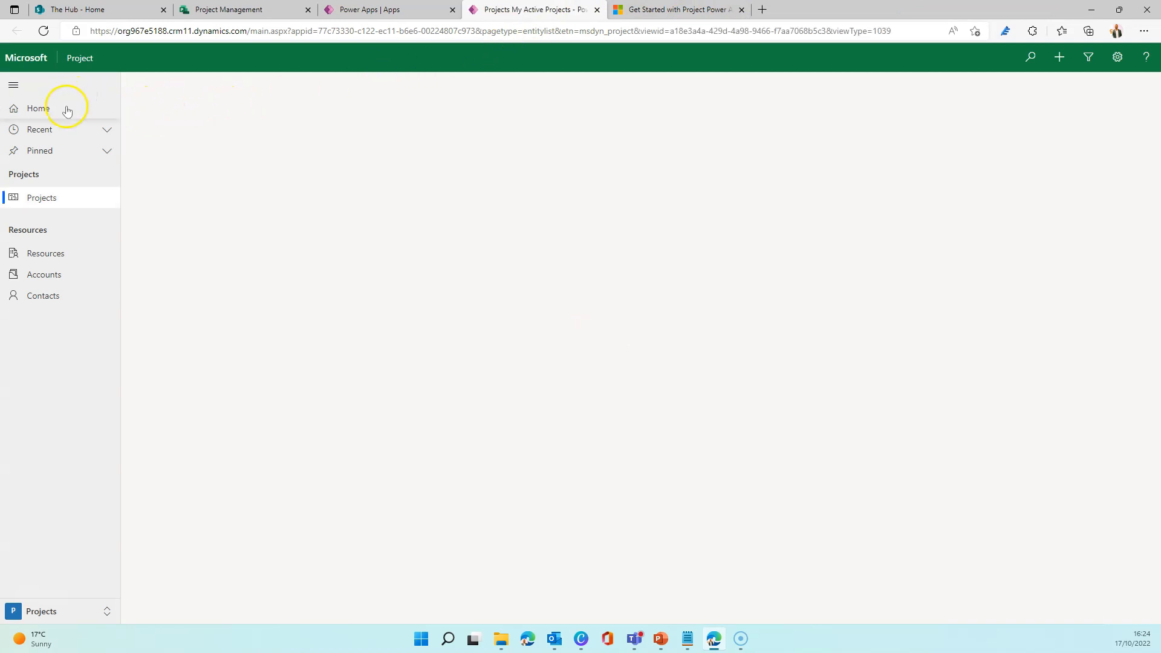
Create and save a new bookable resource of type Generic named "24 Hours Working".
click(62, 253)
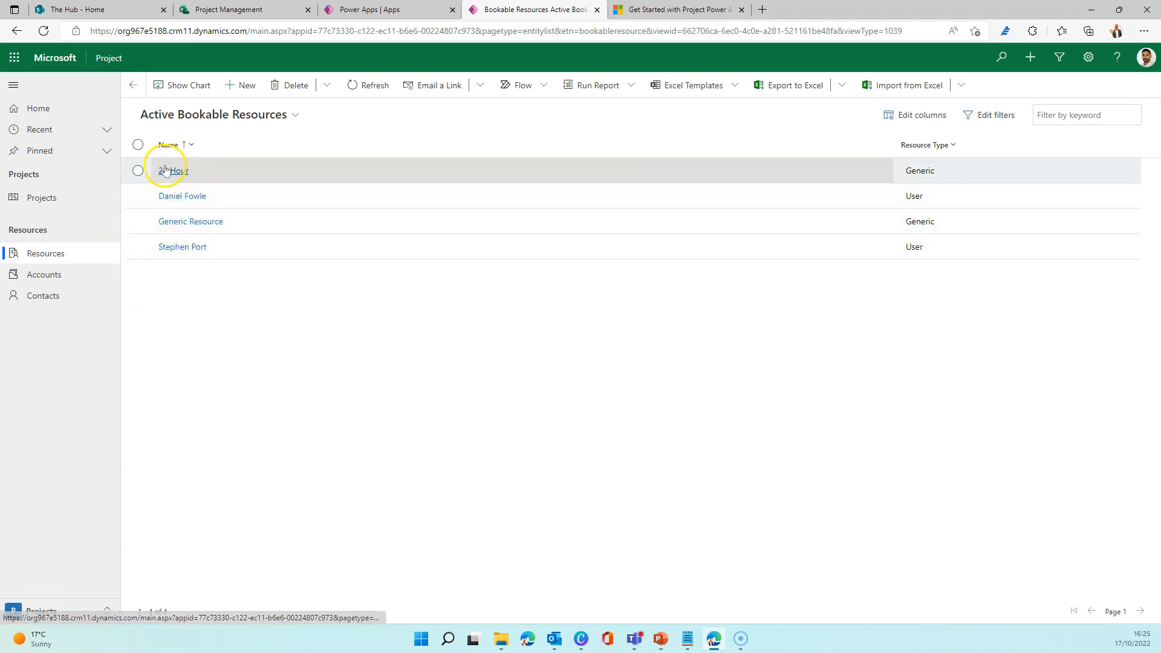
click(238, 86)
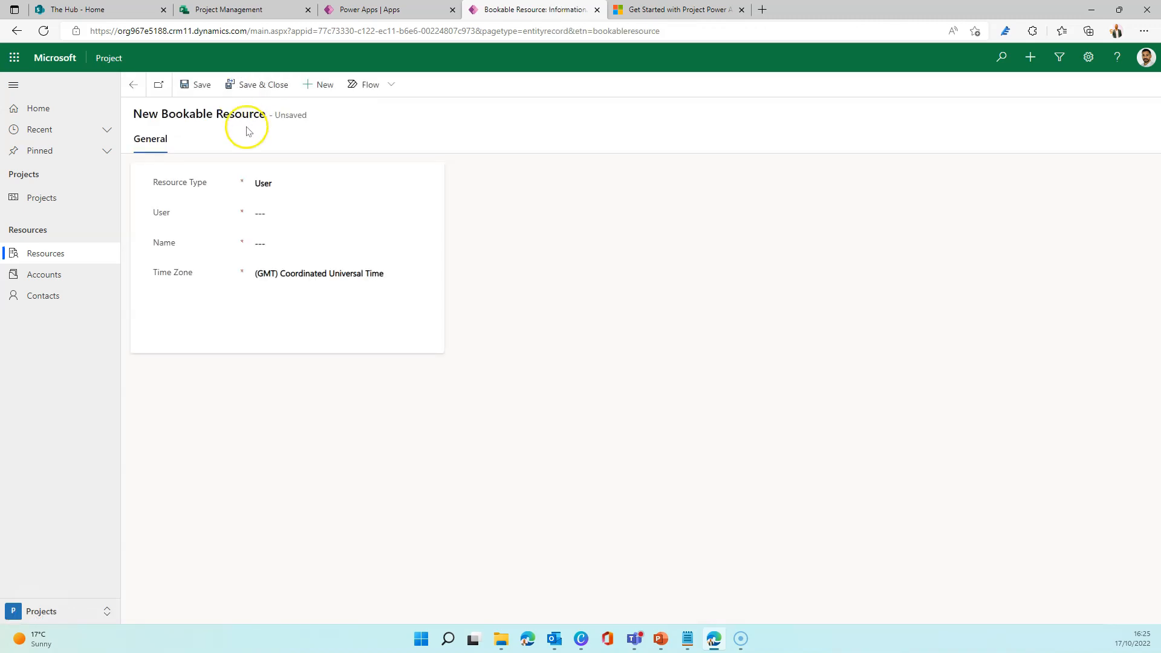
click(280, 186)
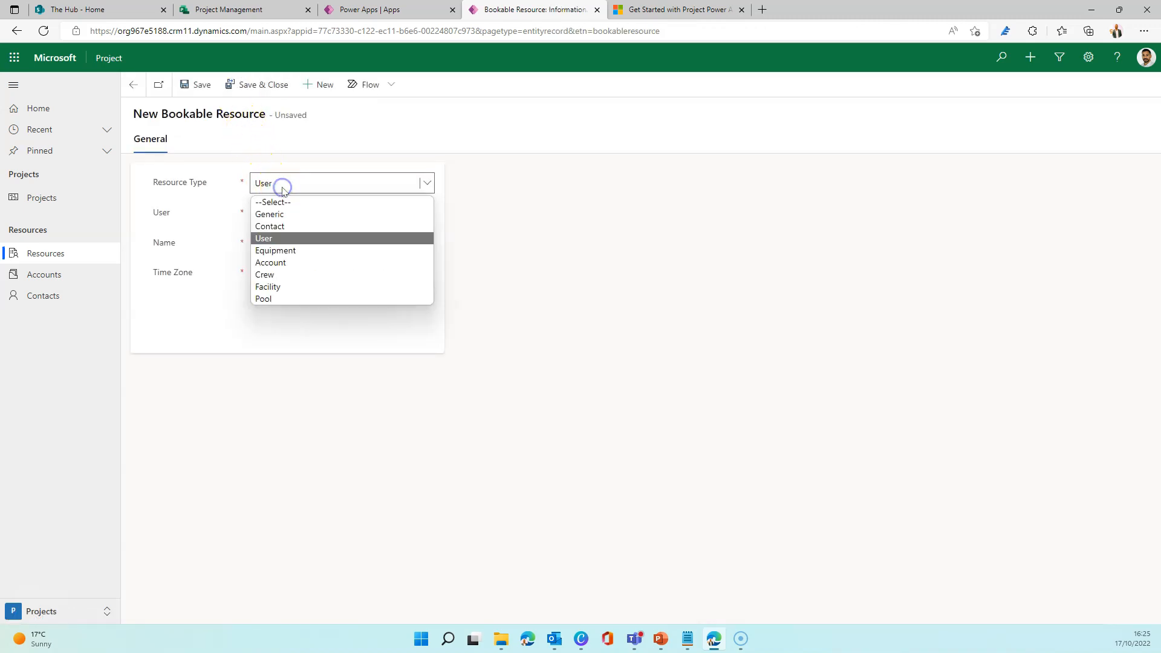
click(282, 216)
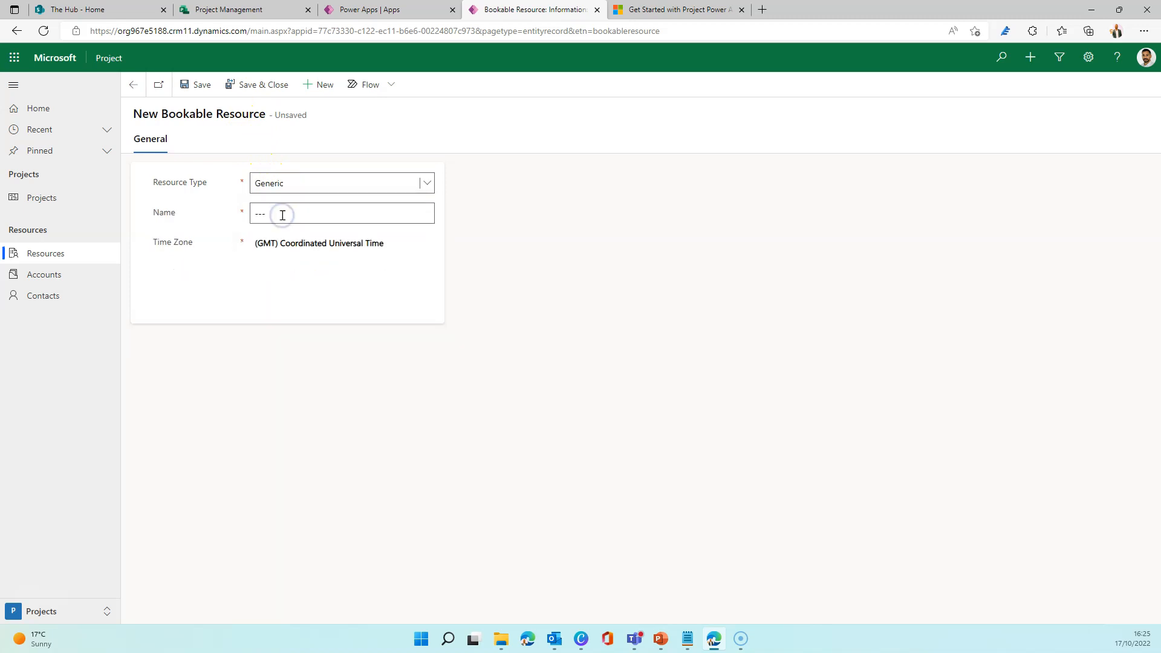
click(308, 214)
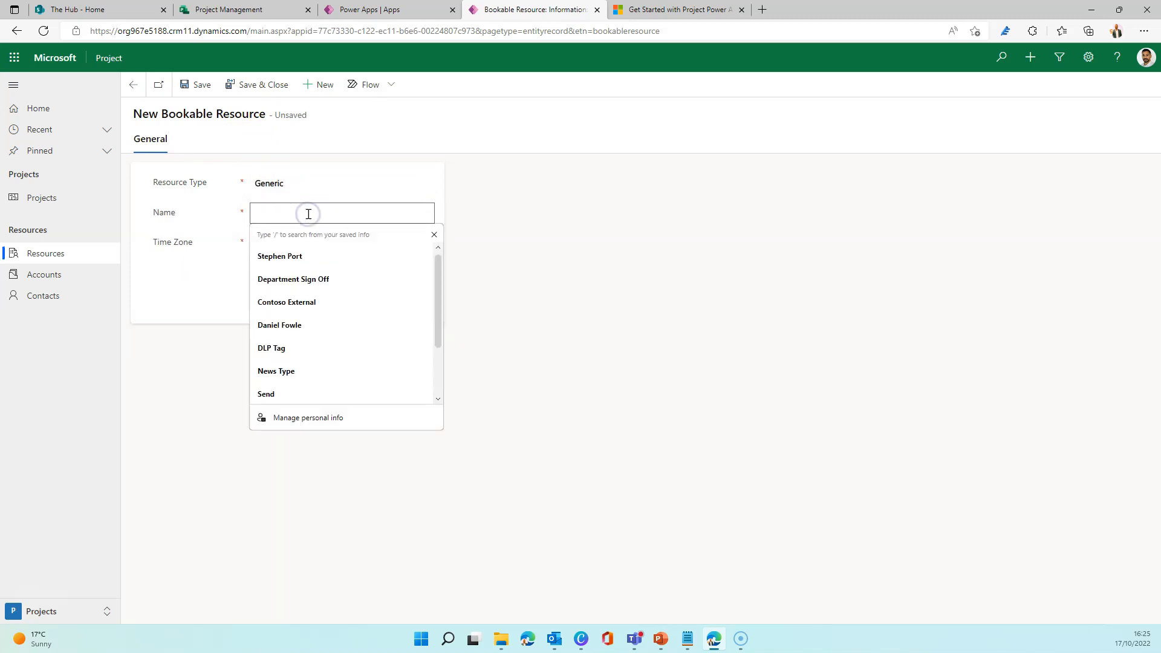
text(24 Hours Working)
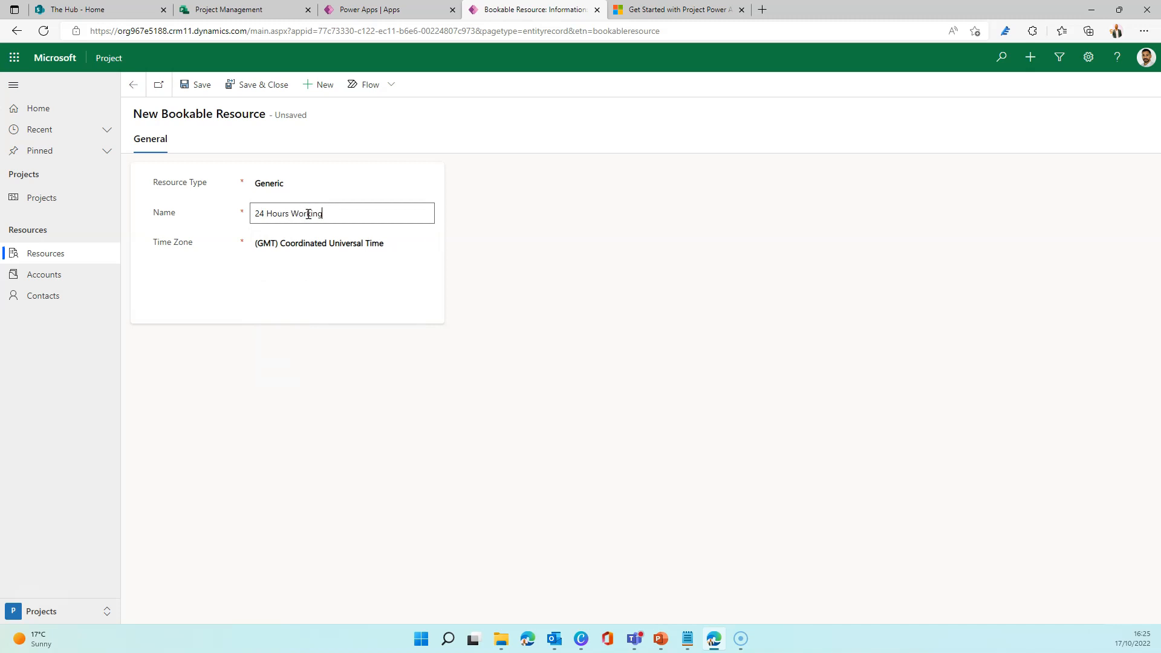
click(194, 86)
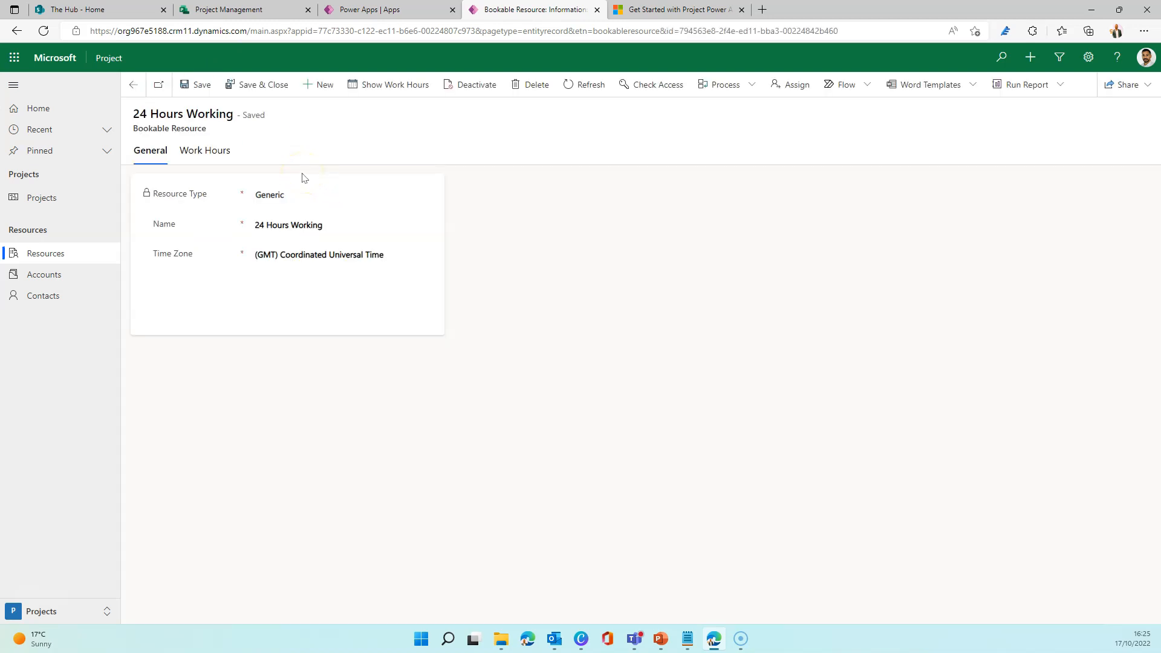
Change the resource's work hours for all events in the series to All Day, repeating every day including Sunday and Saturday, and save.
click(209, 151)
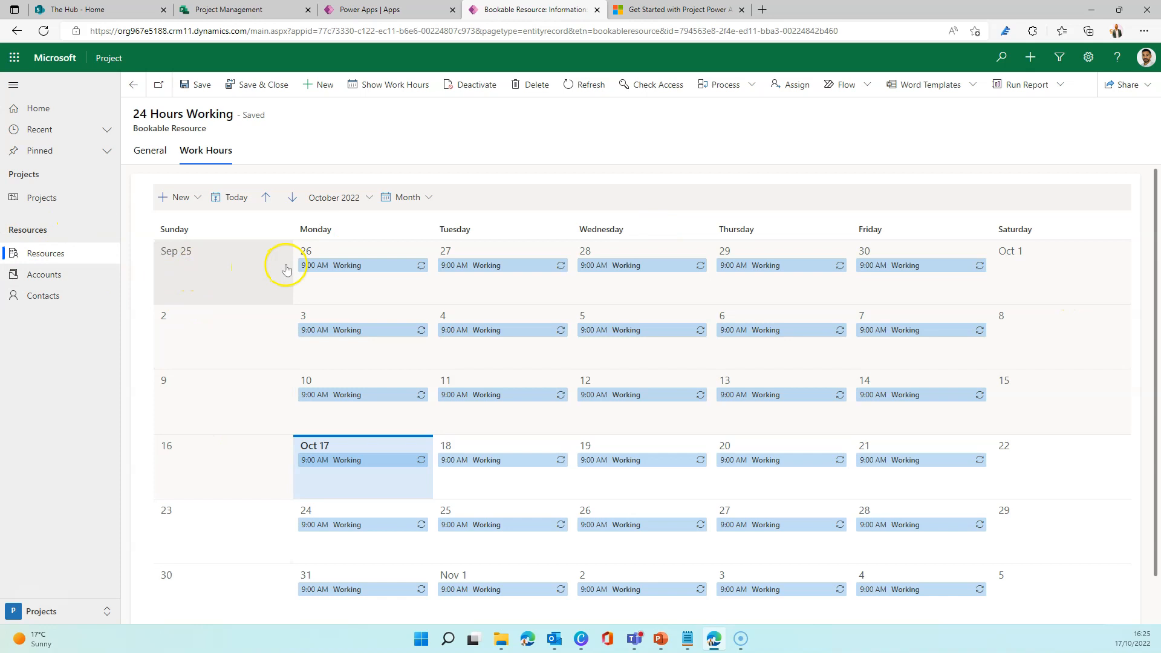
click(372, 267)
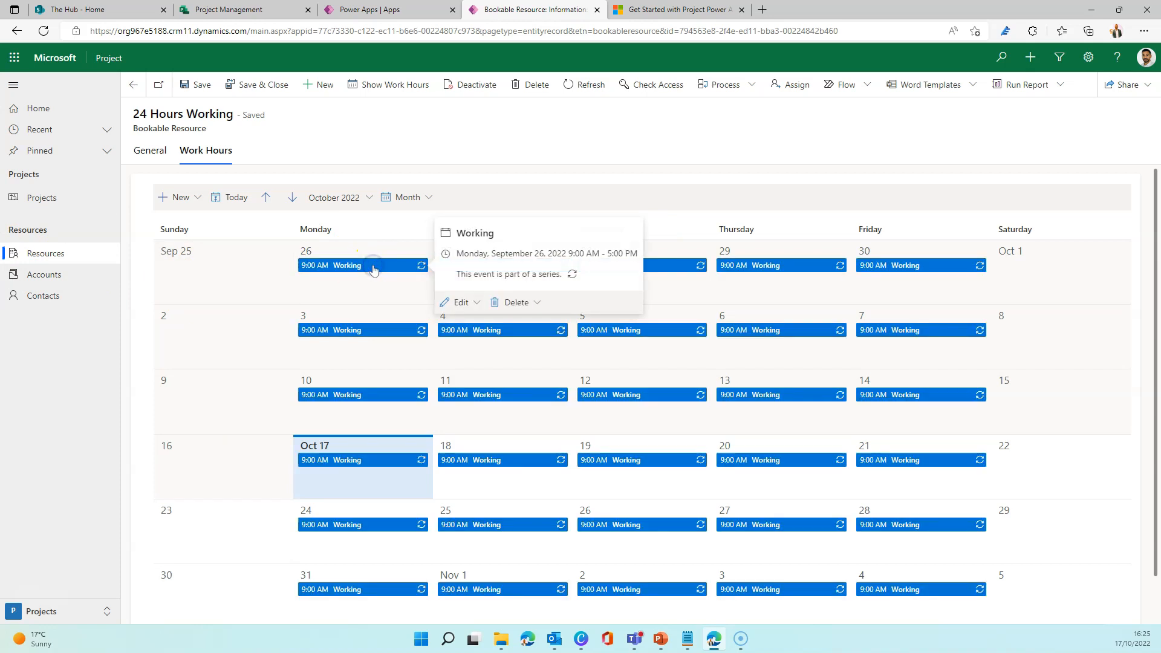
click(462, 302)
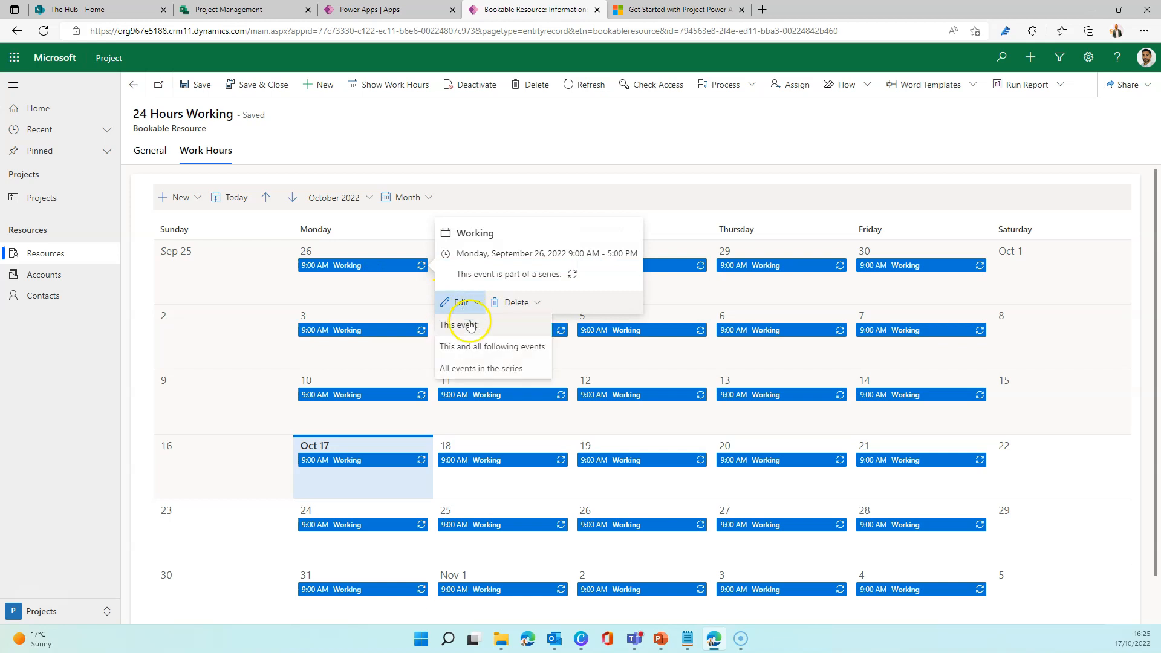
click(477, 370)
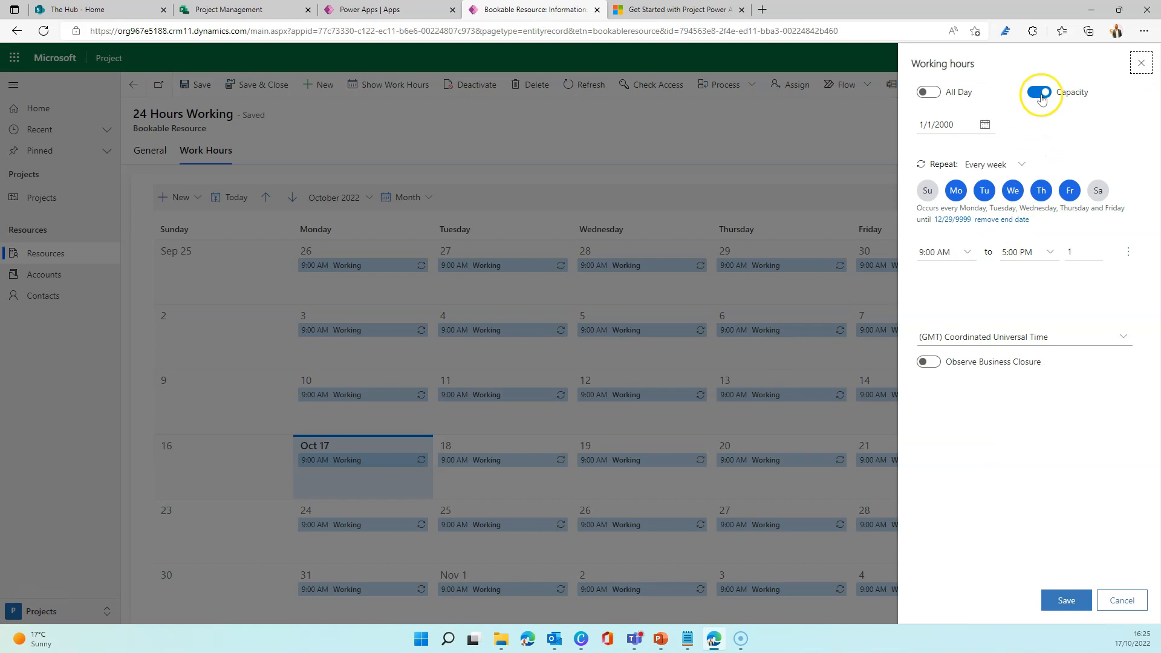
click(929, 91)
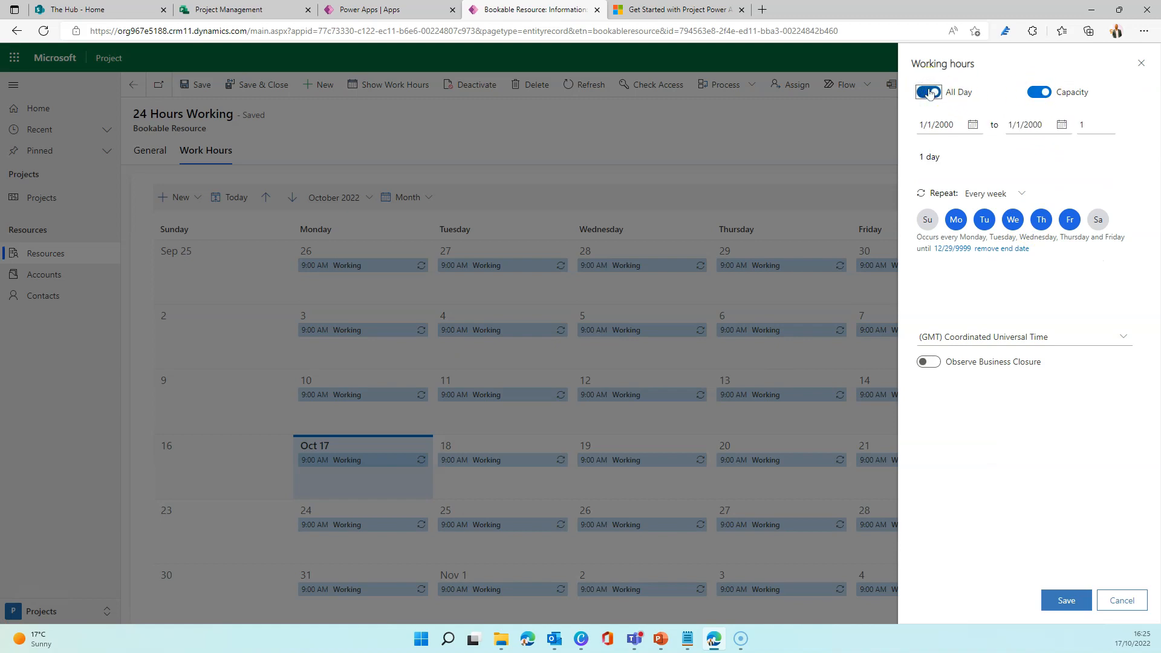
click(925, 218)
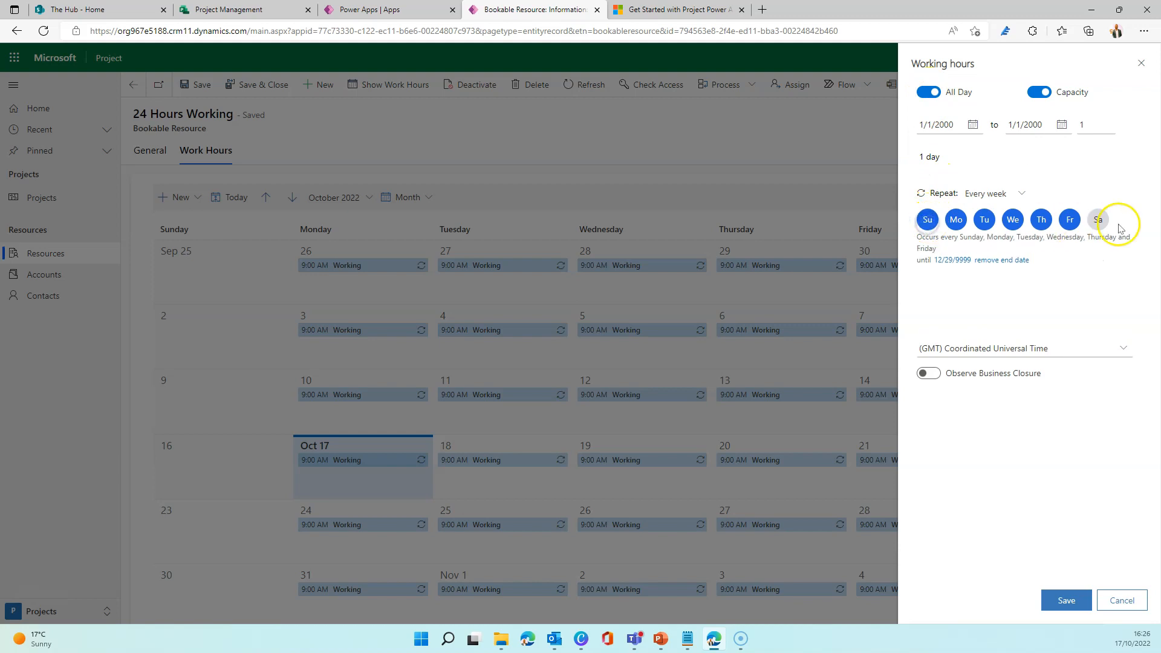
click(1099, 220)
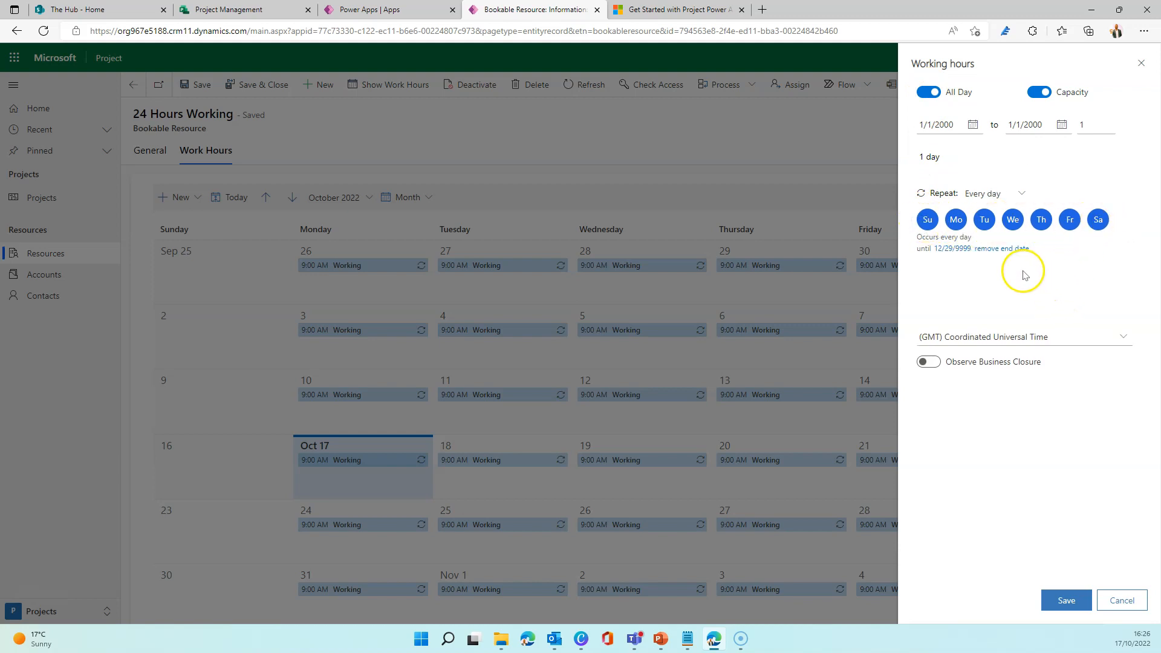
click(929, 362)
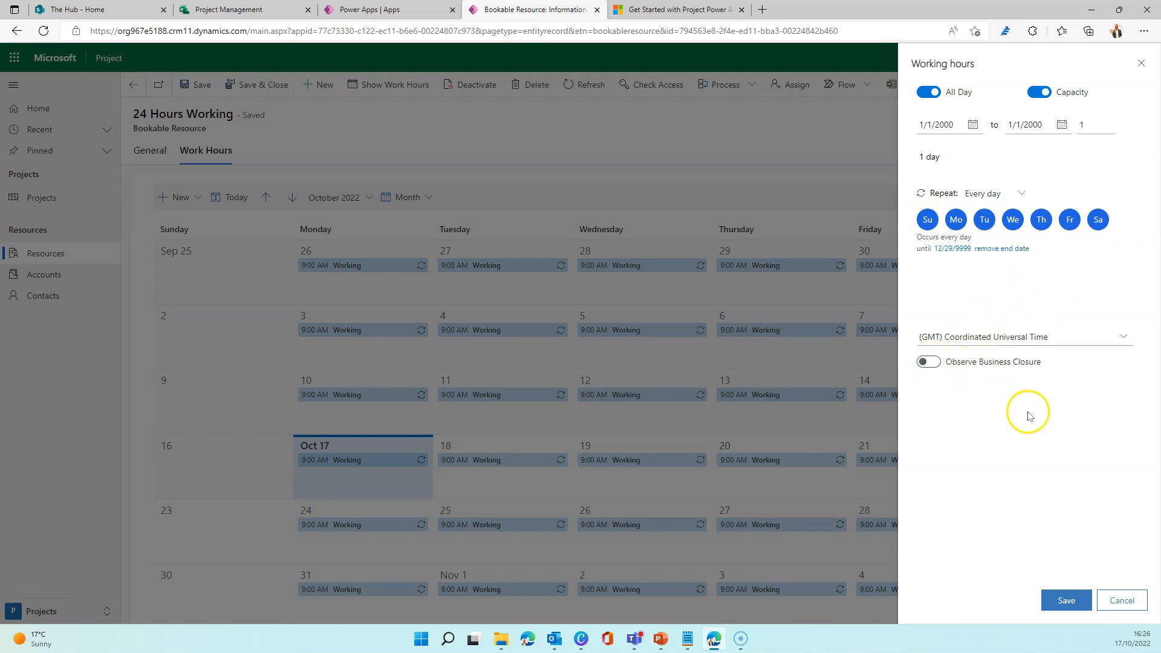
click(1065, 600)
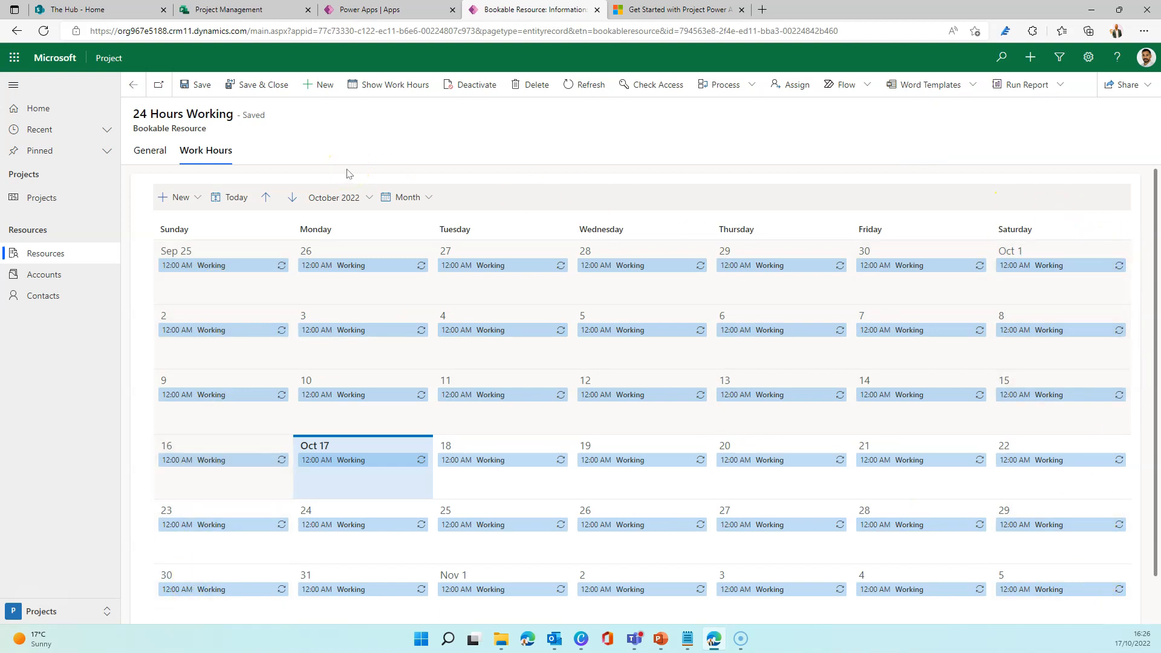
Change to the Settings area and open the Calendar Templates list.
click(104, 614)
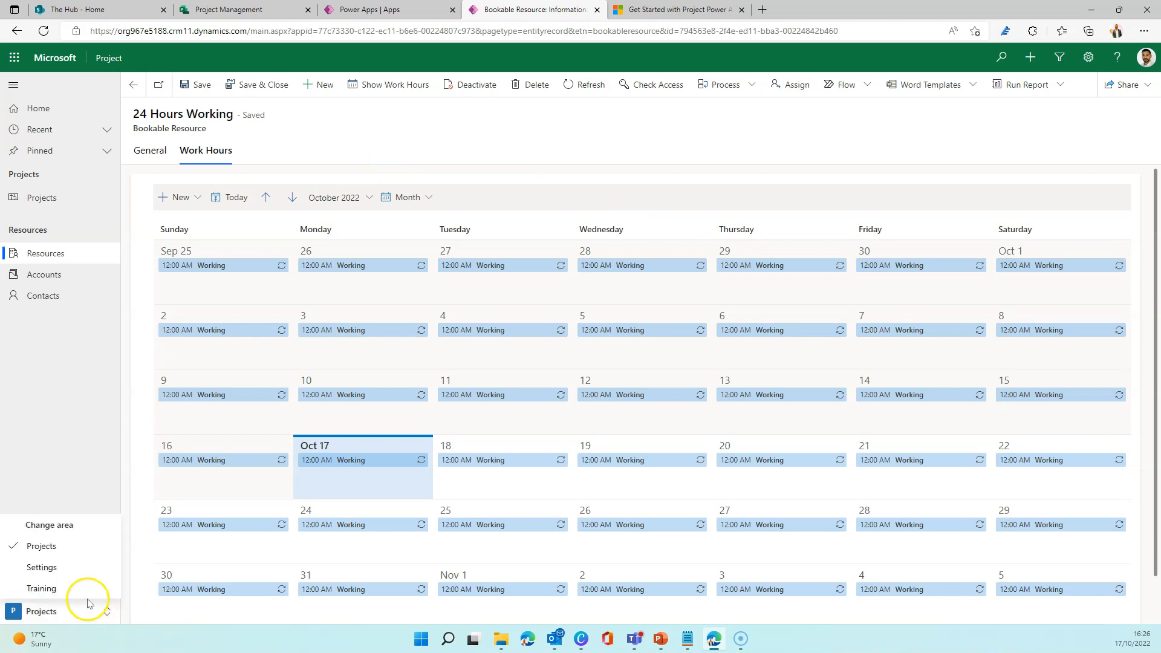
click(41, 567)
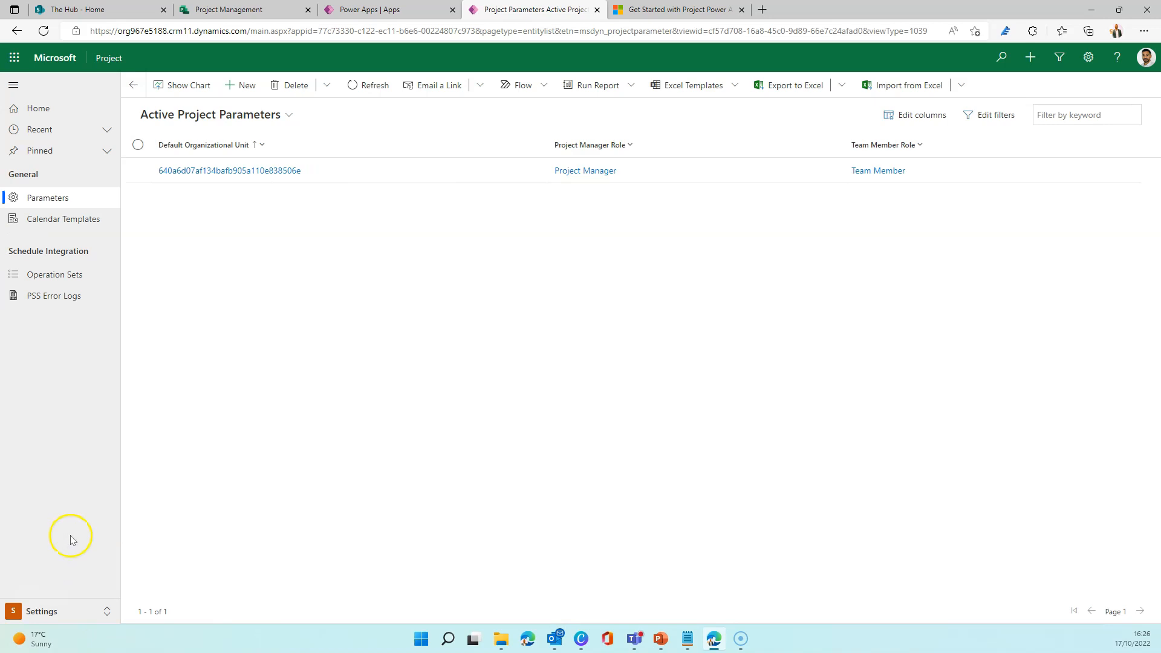
click(69, 223)
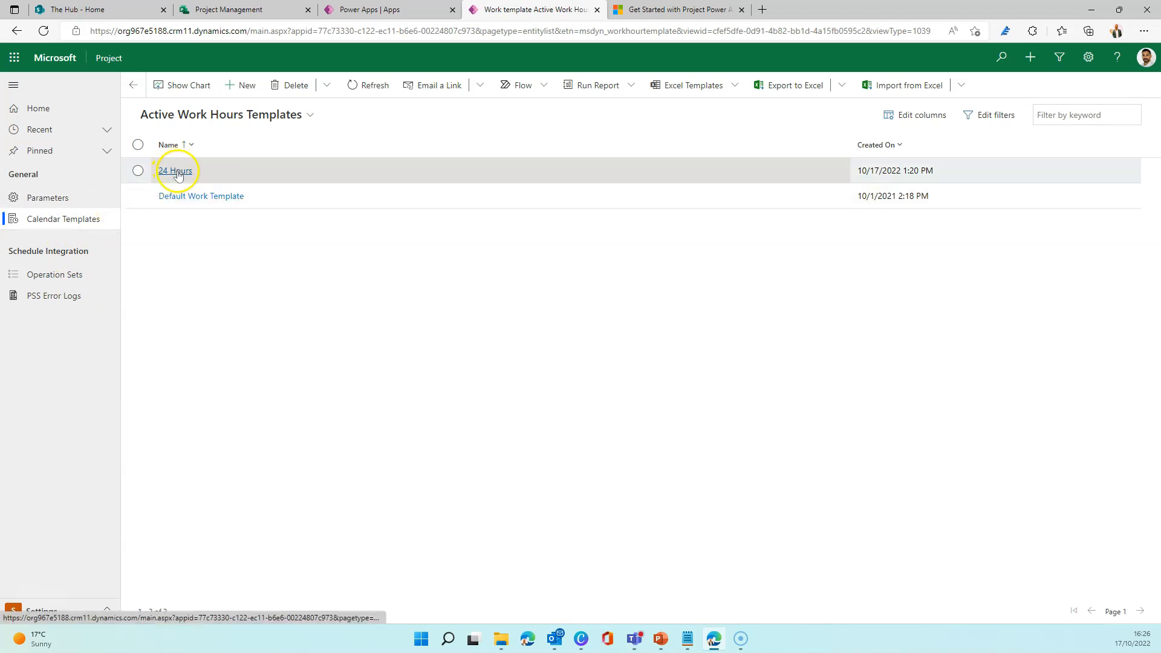
Create and save a new work template with name and description "24 Hours Working", using the 24 Hours Working bookable resource as template resource.
click(245, 88)
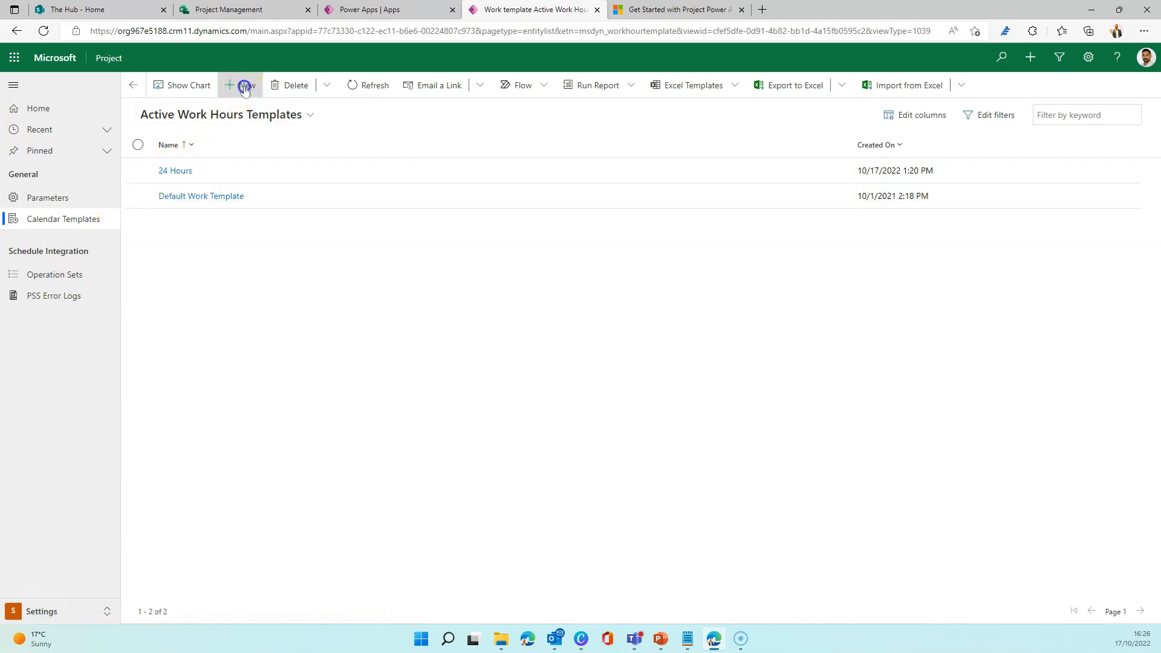
click(276, 182)
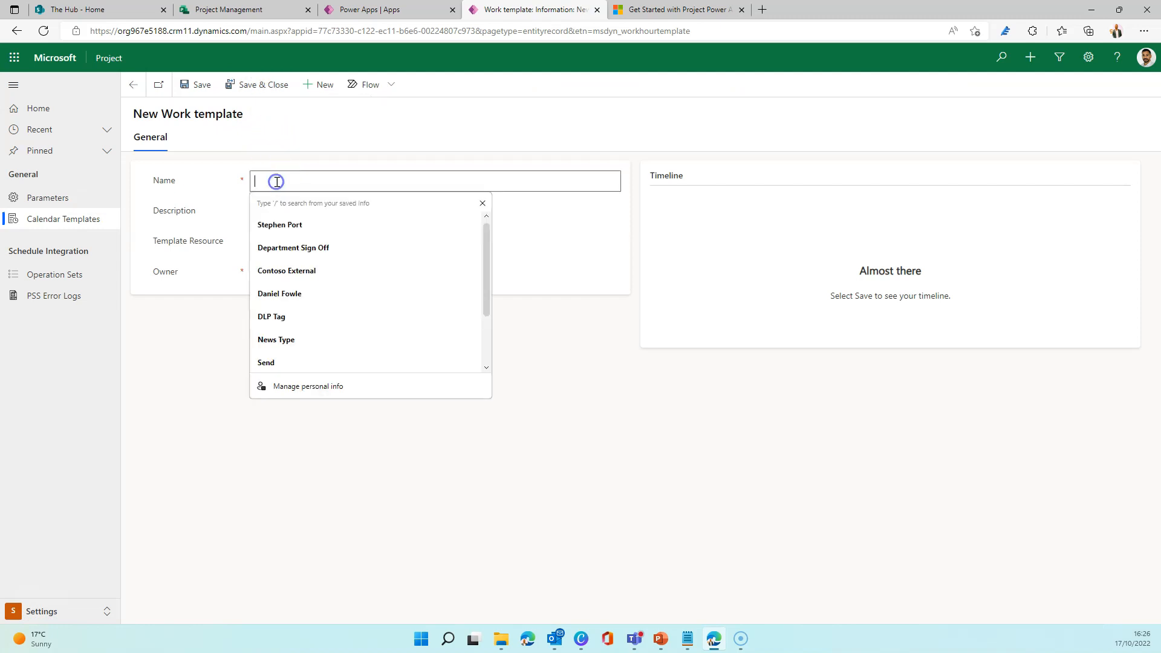
text(24 Hours Working)
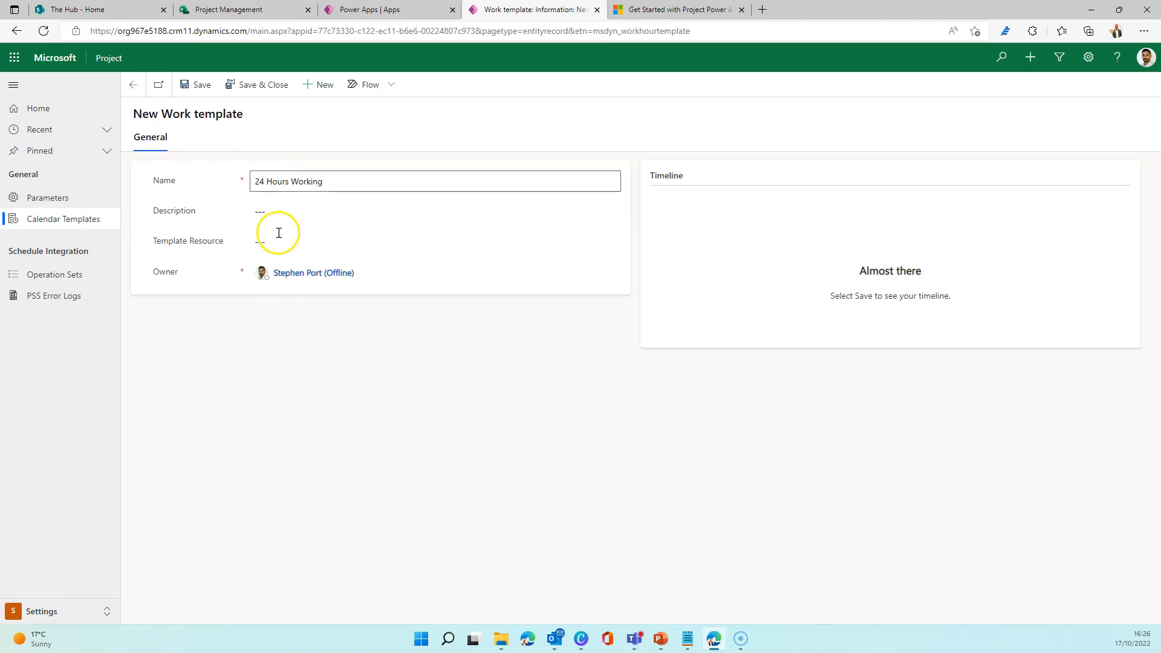
click(281, 212)
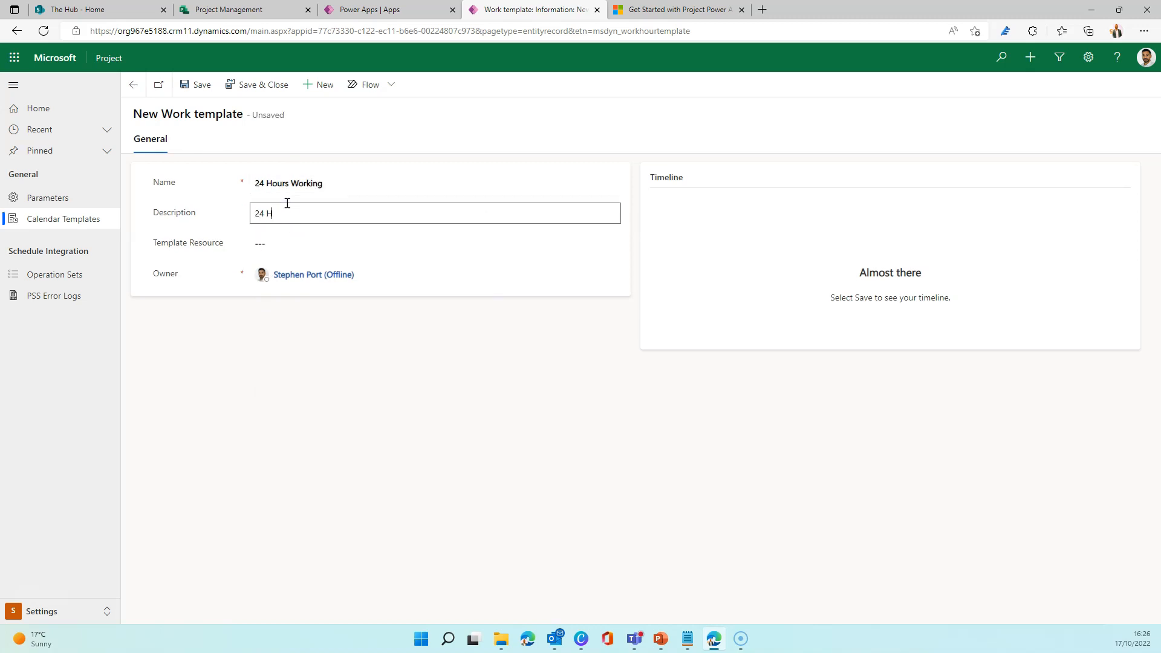
click(275, 242)
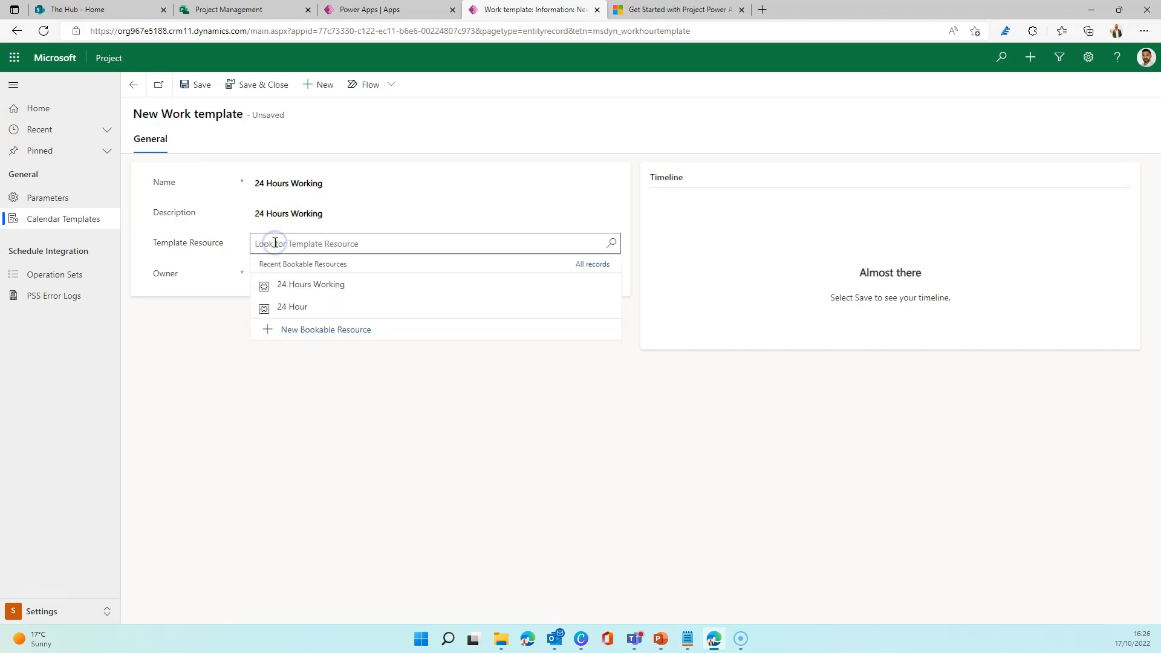
click(373, 285)
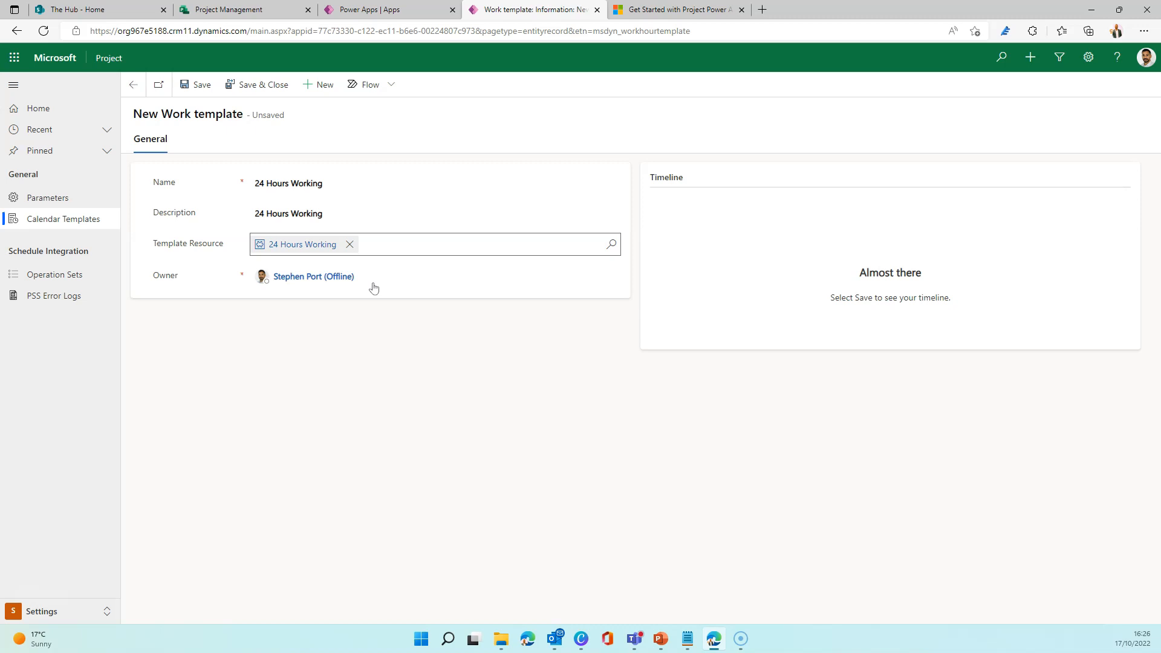
click(244, 88)
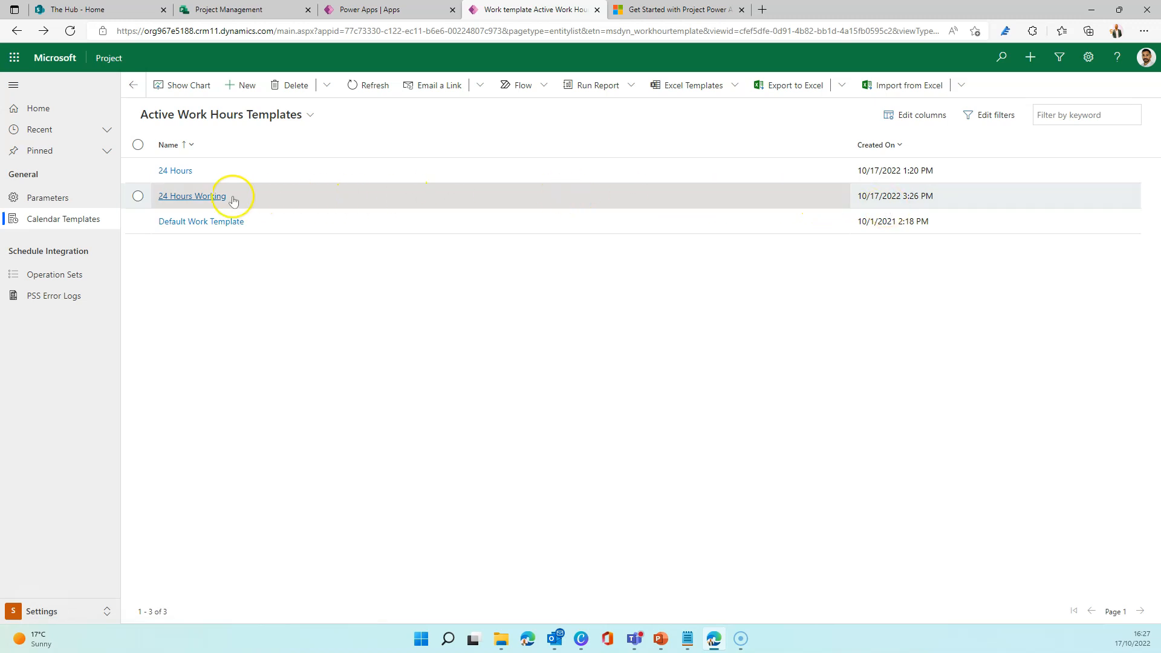
Switch to the Project Management plan in Project, reload the page, and set the project's calendar to 24 Hours Working.
click(252, 13)
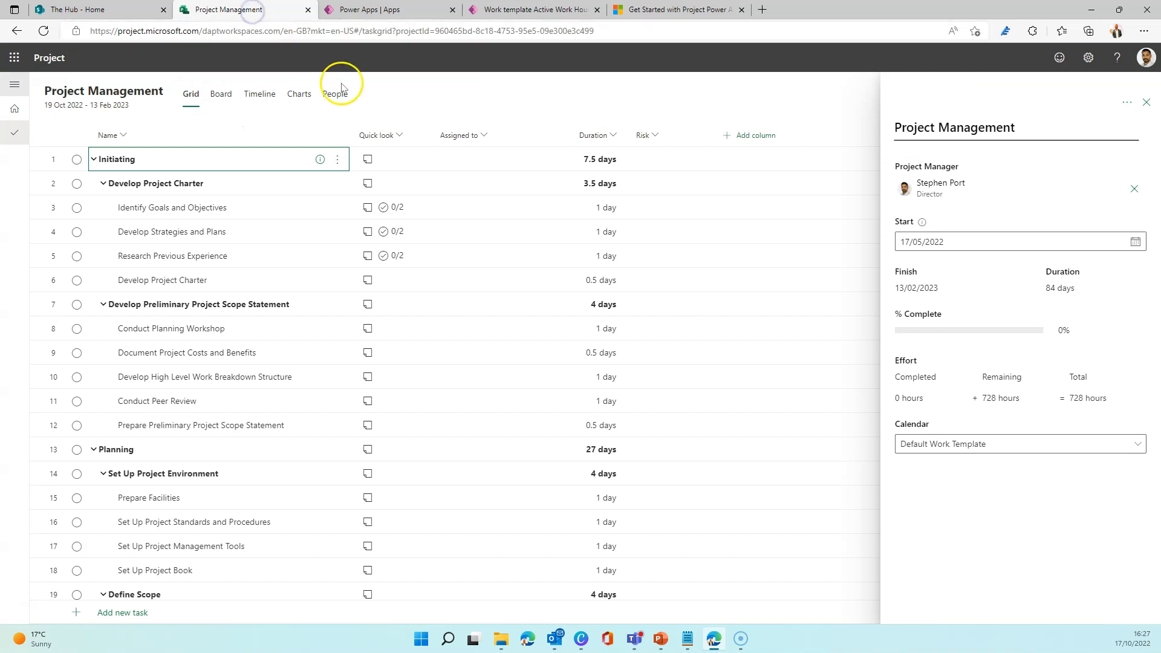
click(1084, 448)
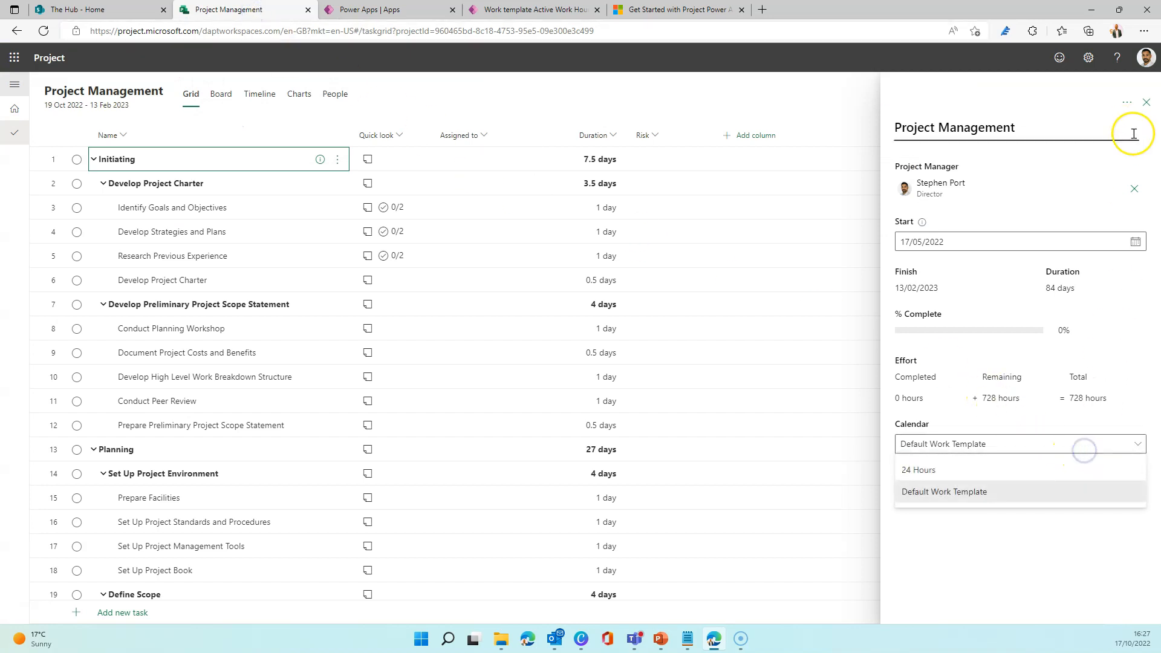
click(1145, 102)
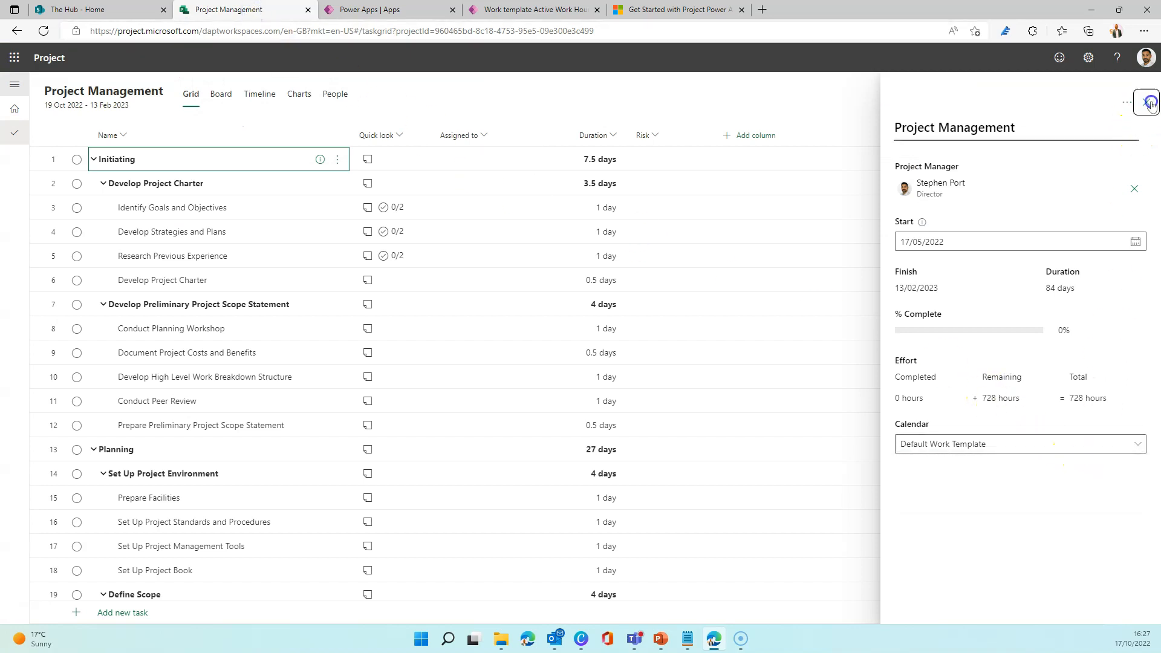
click(43, 30)
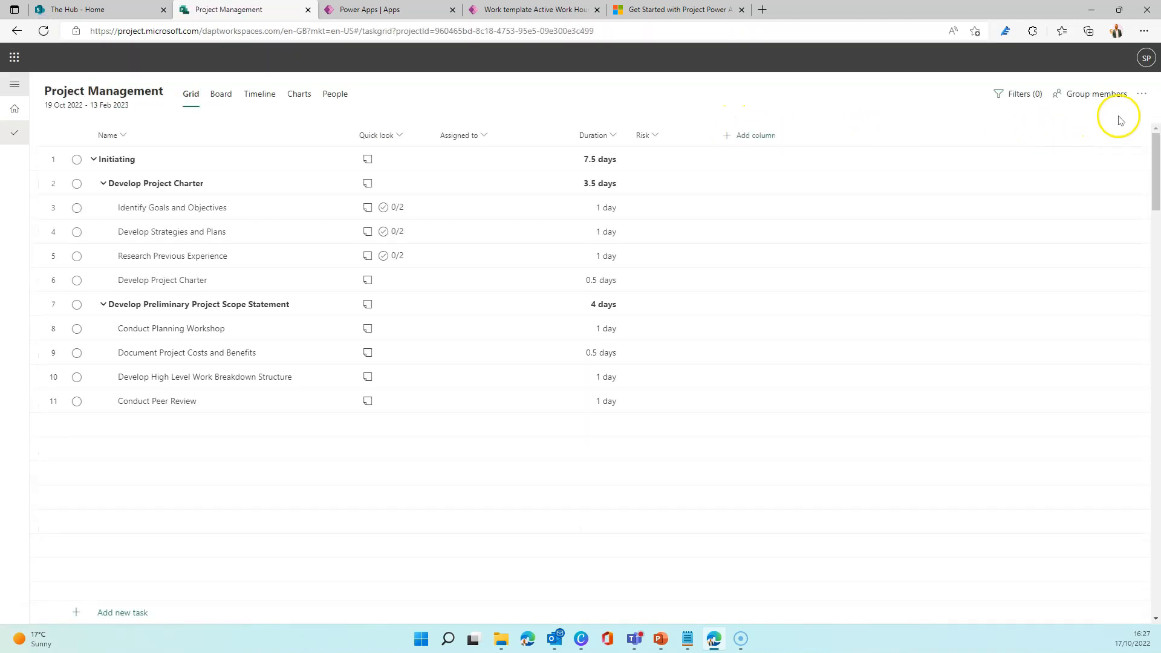
click(1141, 94)
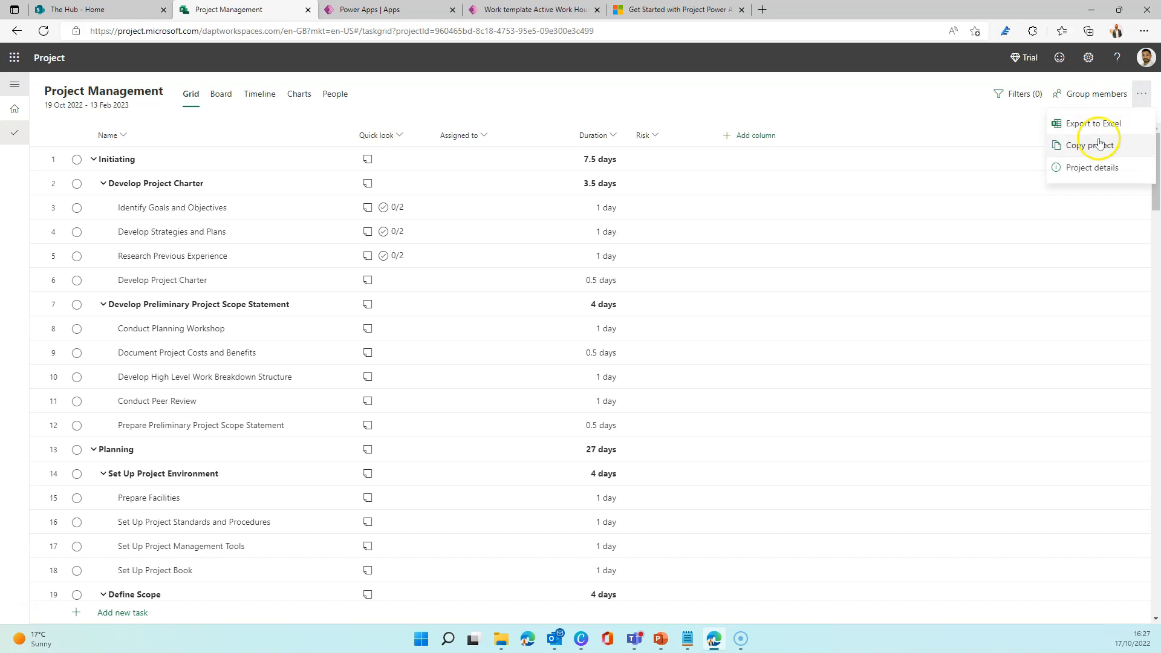
click(1092, 167)
click(1022, 447)
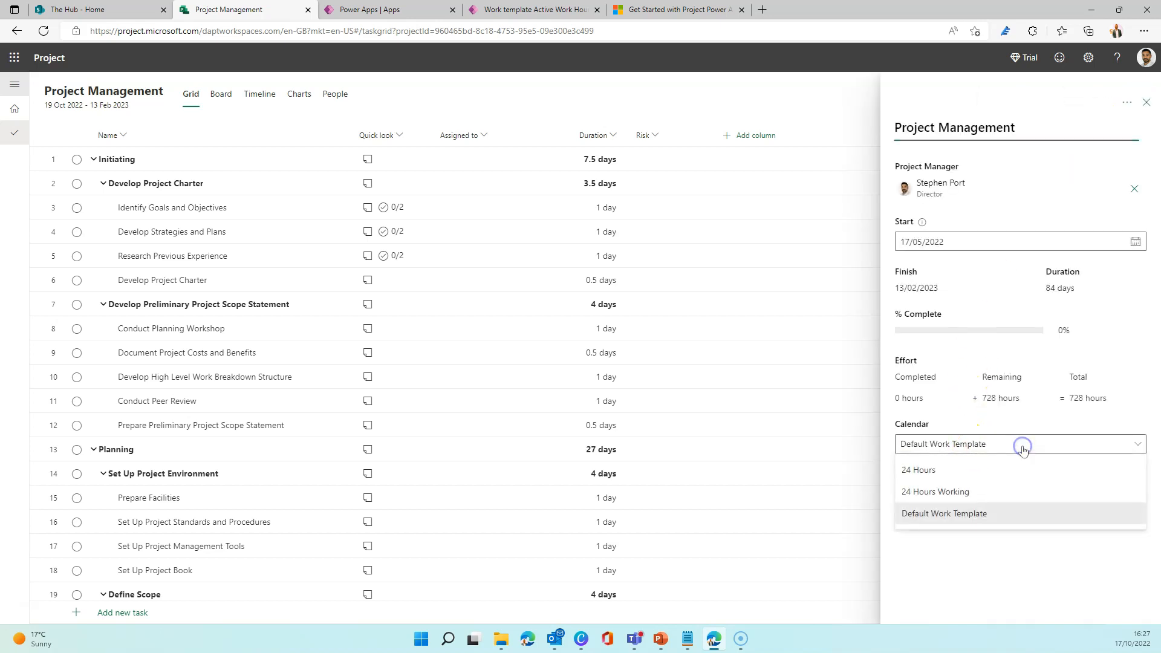
click(967, 500)
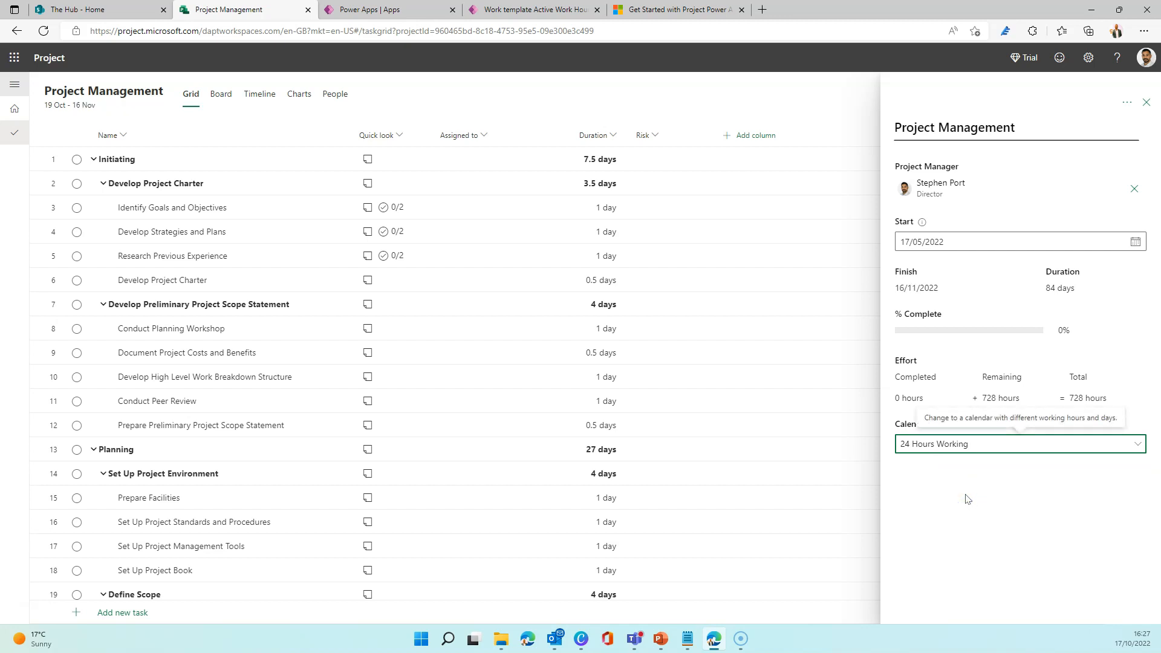
Set the project's start date to 14/05/2022 and close the project details.
click(1002, 238)
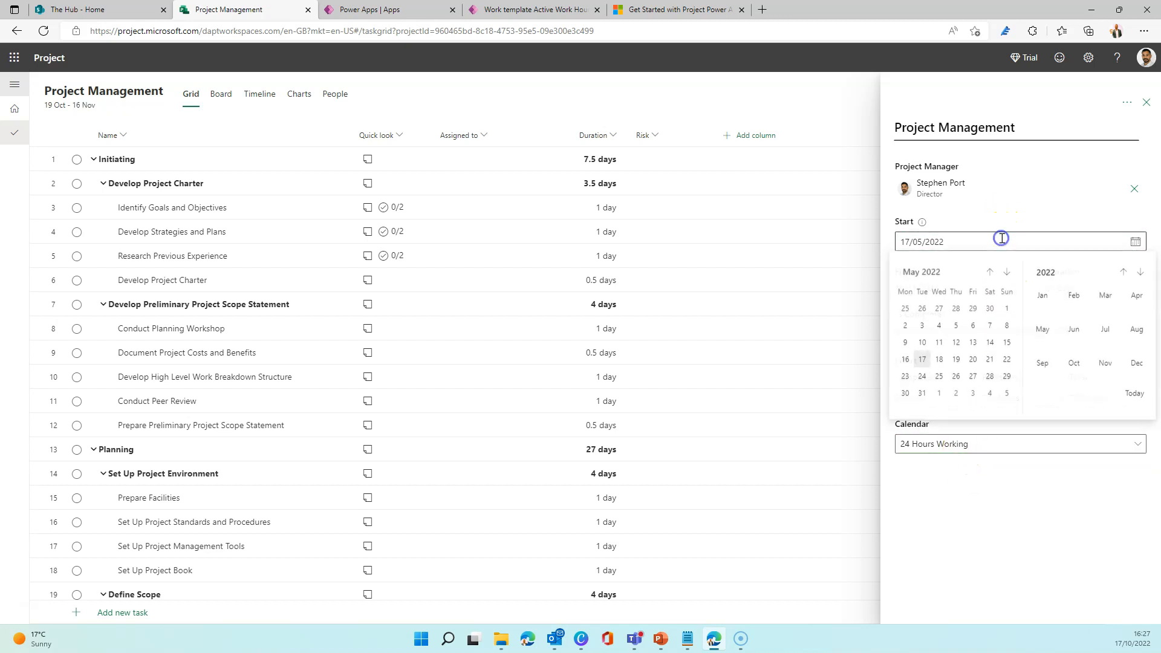
click(990, 342)
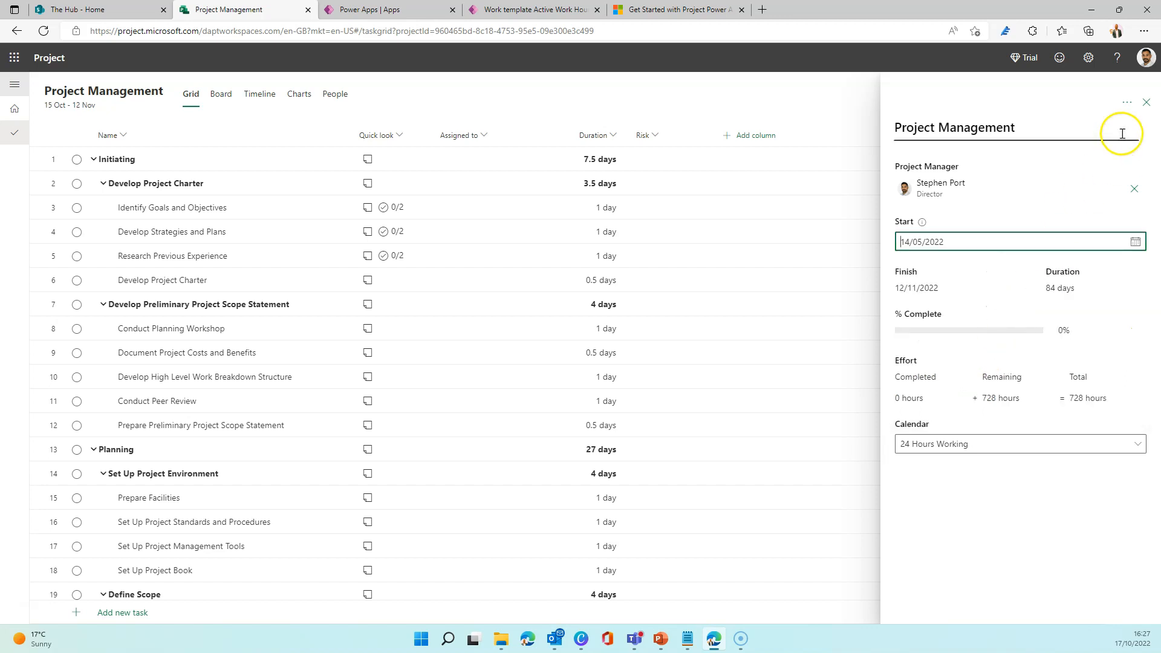
click(1147, 104)
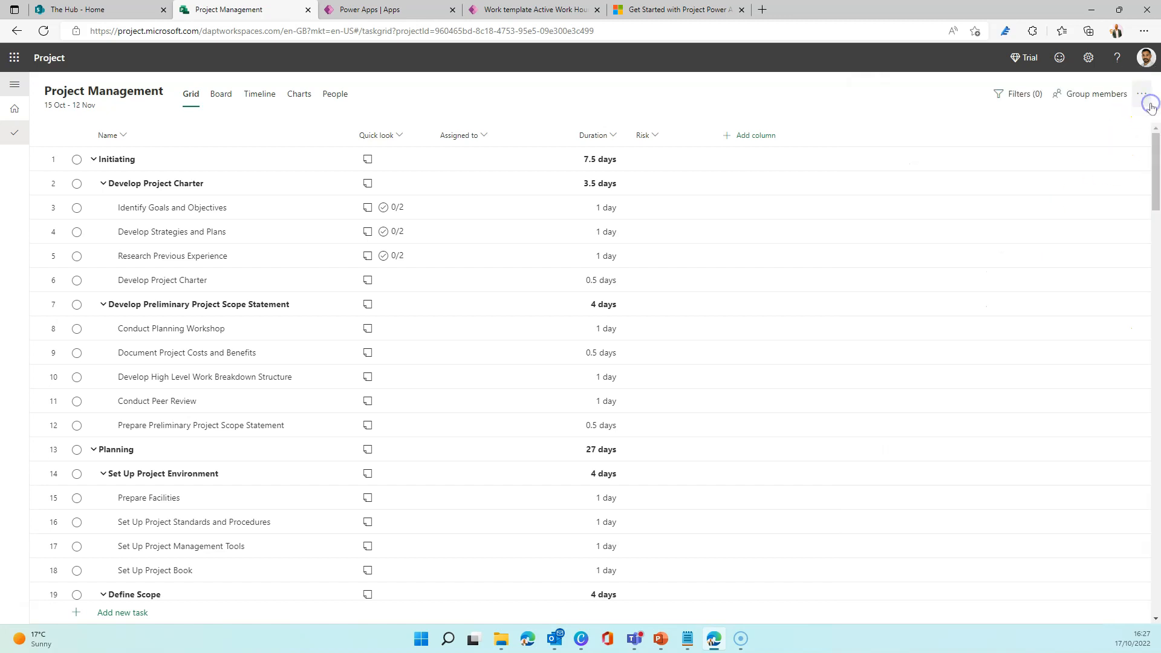
Set the start date of the "Identify Goals and Objectives" task to Saturday 22/10/2022.
click(251, 216)
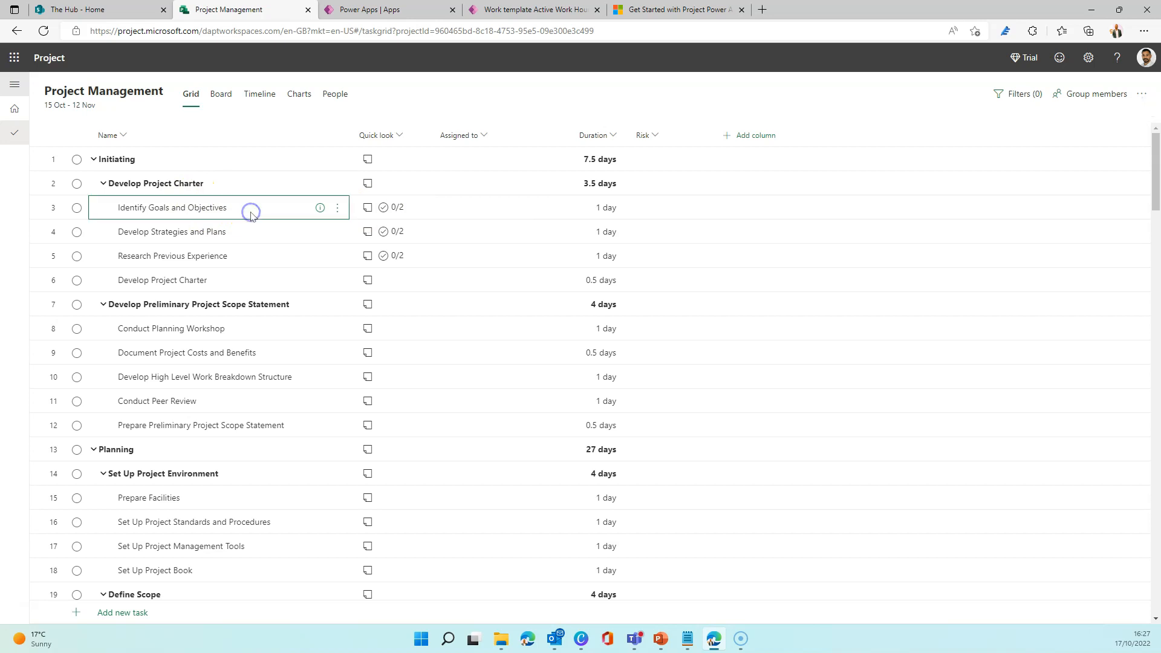
click(306, 209)
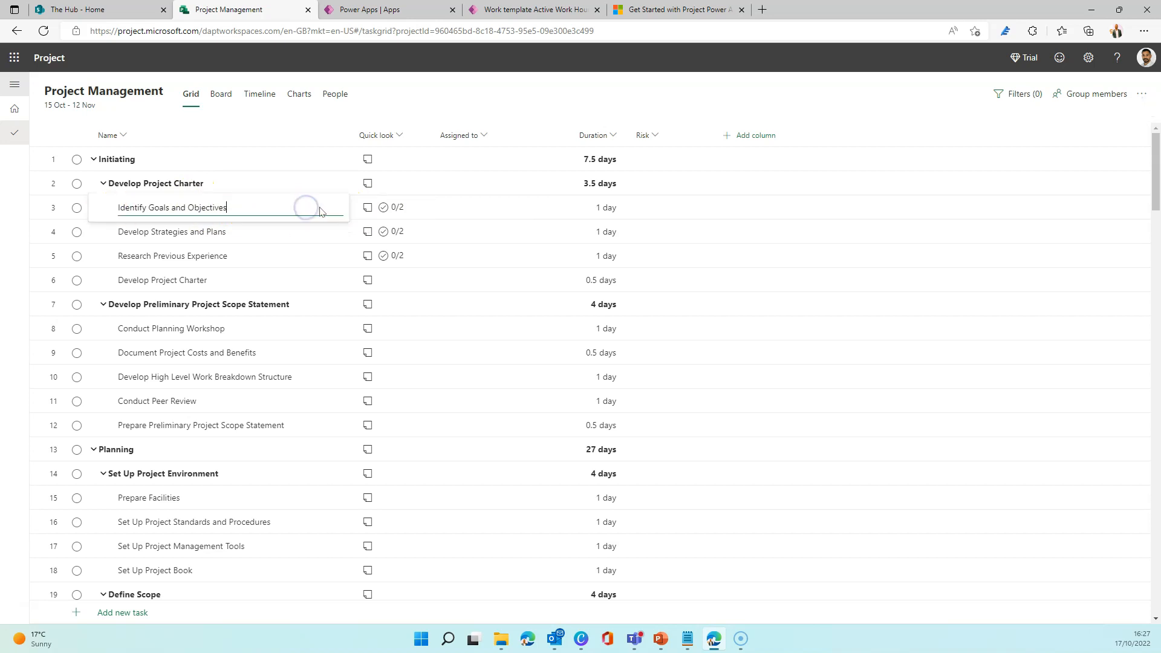
click(320, 207)
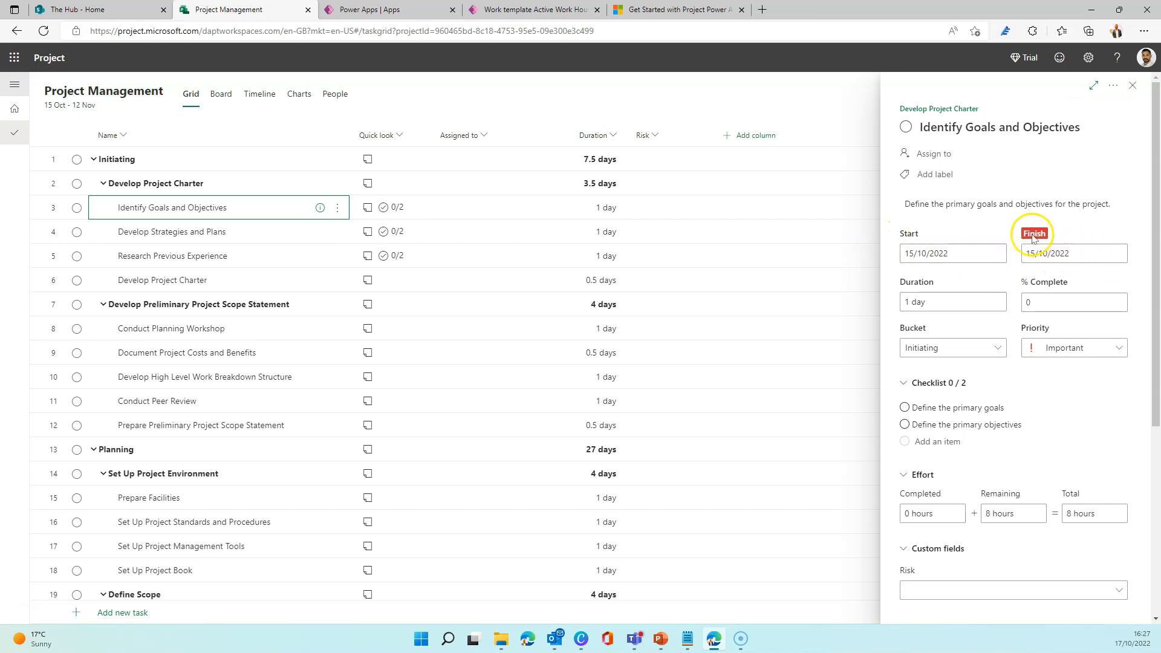
click(995, 254)
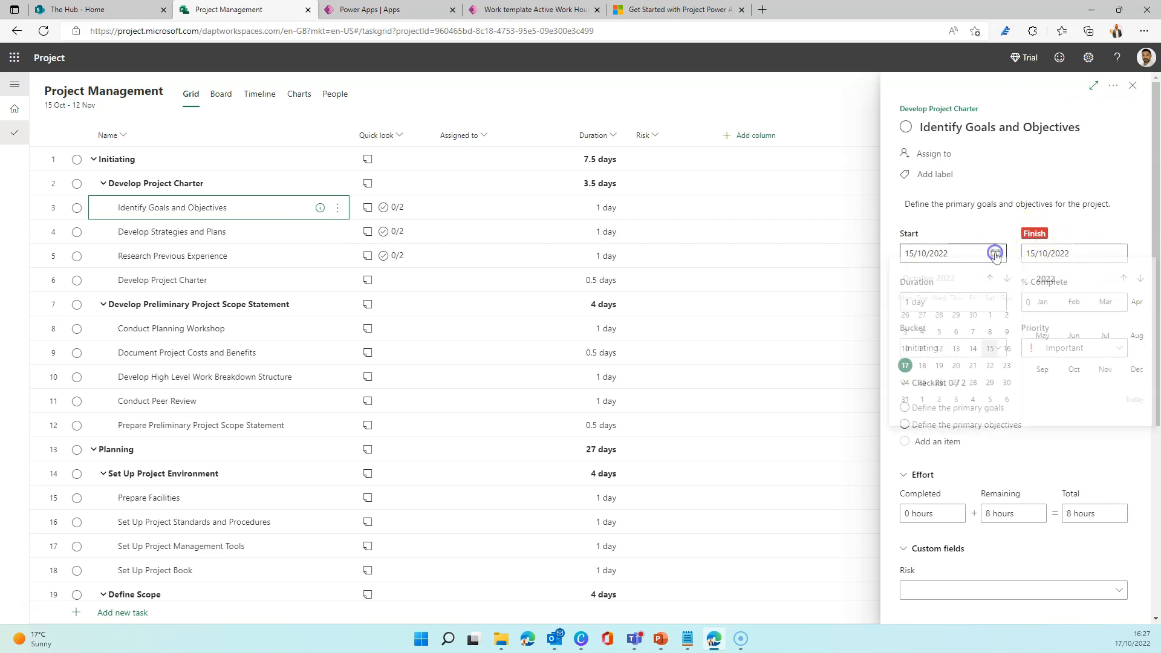
click(989, 375)
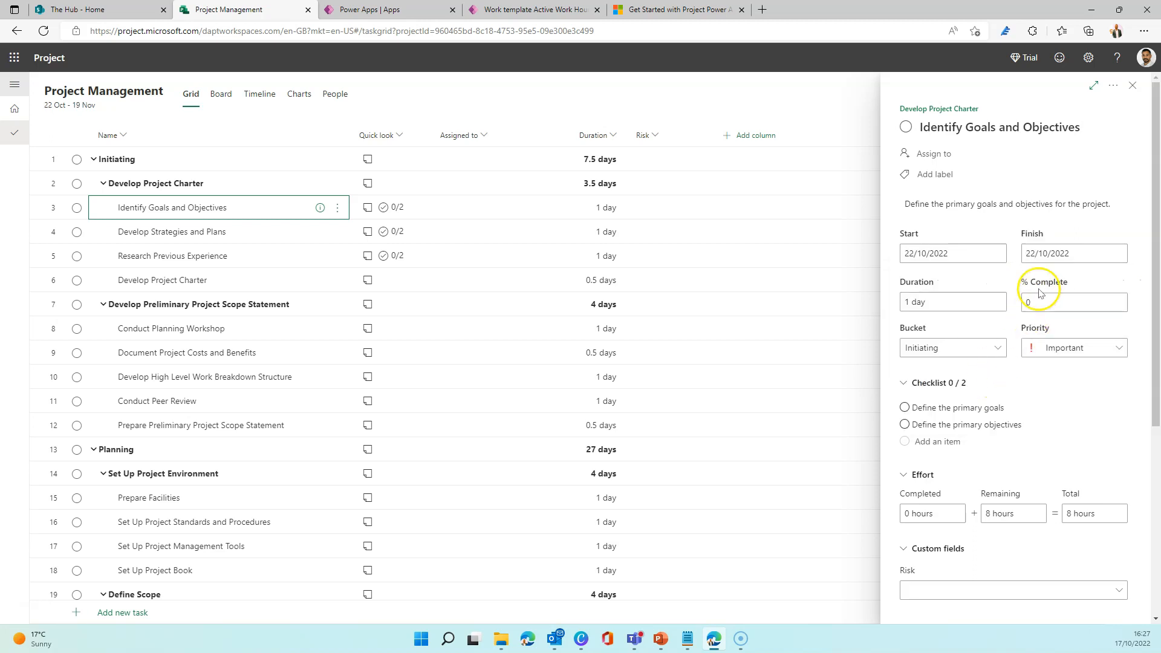
Try Sunday 23/10/2022 as the task's start date, set it back to 22/10/2022, and close the task details.
click(1034, 252)
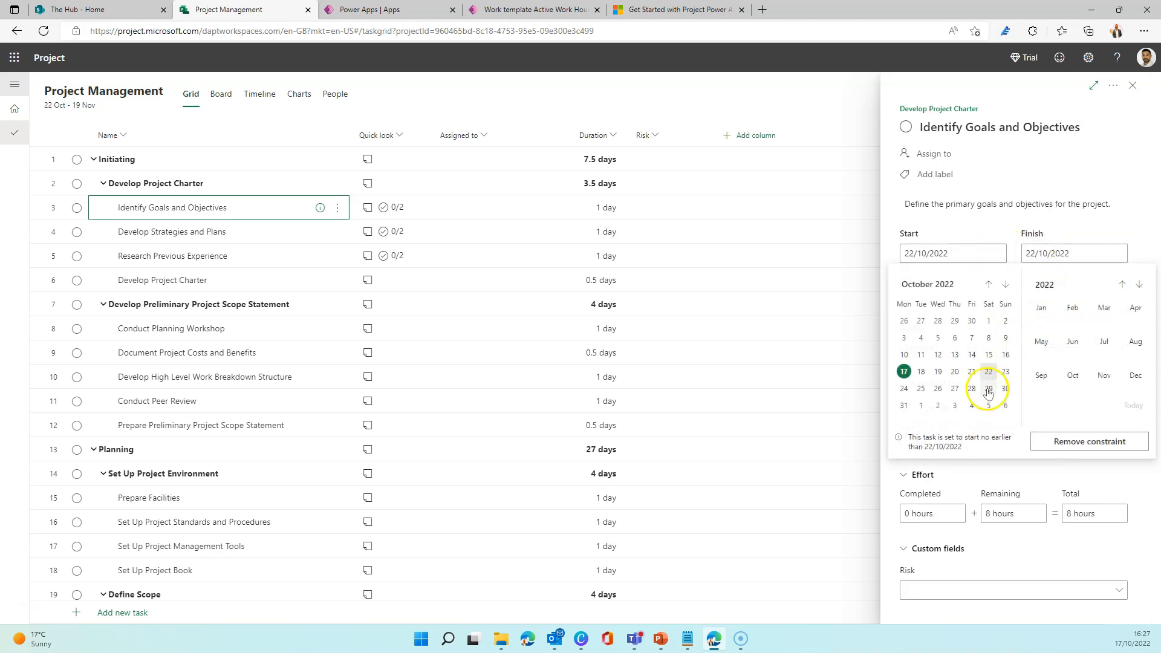
click(1004, 371)
click(994, 251)
click(990, 372)
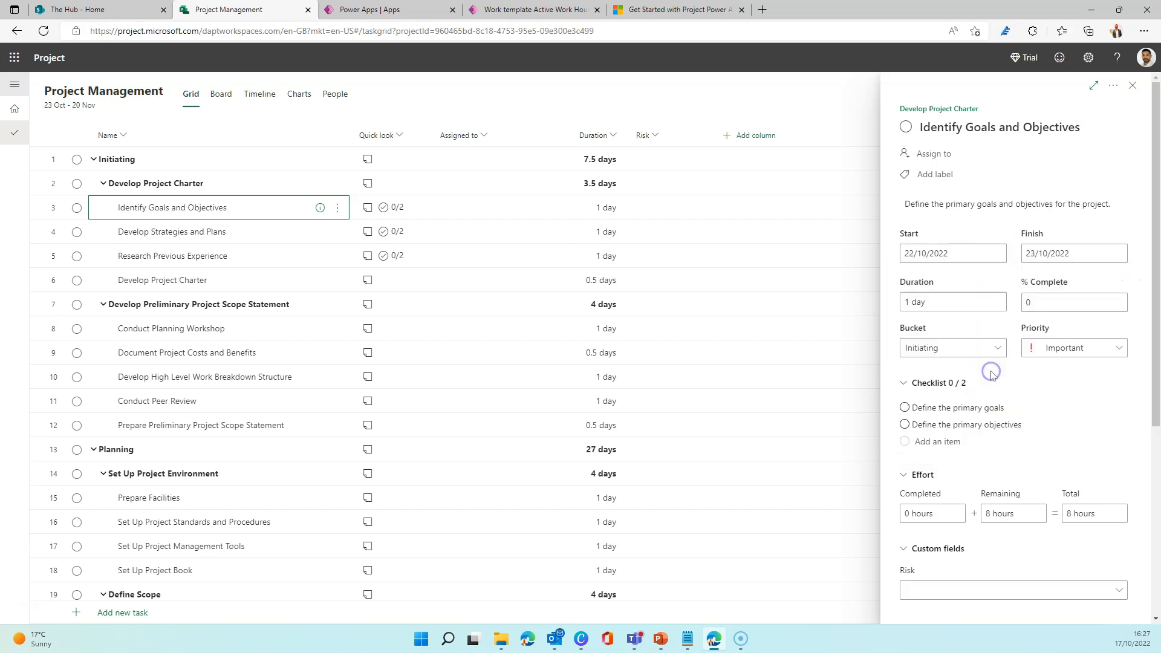
scroll(984, 544, down, 5)
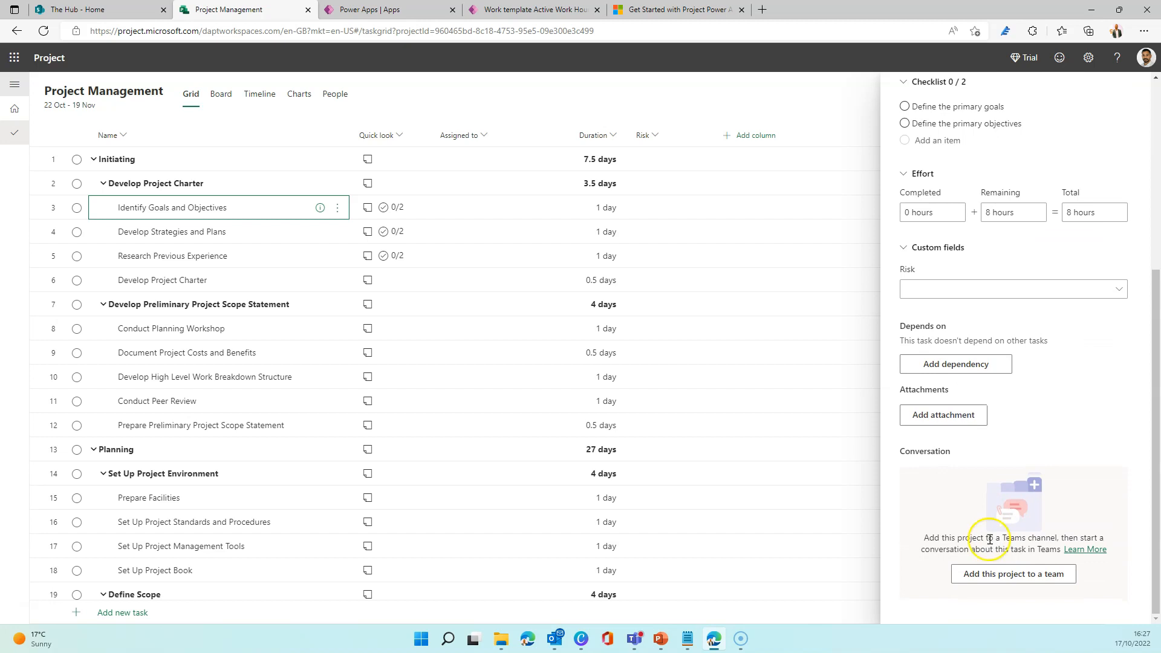
scroll(1157, 174, up, 5)
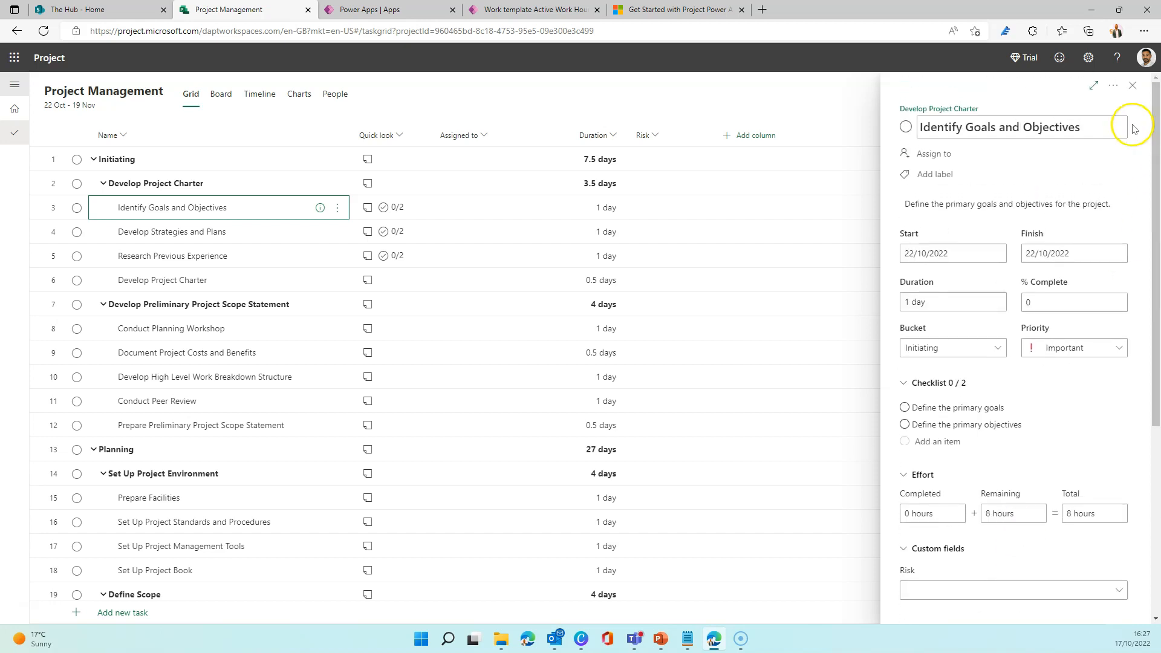
click(1132, 90)
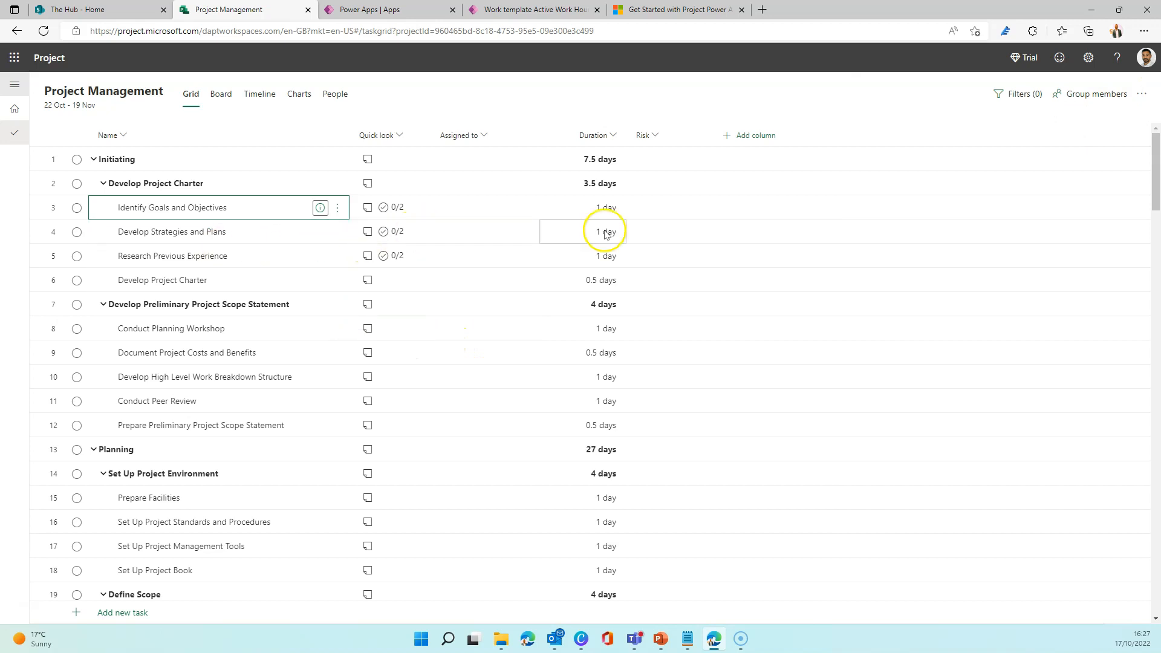
Set the project's calendar back to Default Work Template and close the project details.
click(1141, 94)
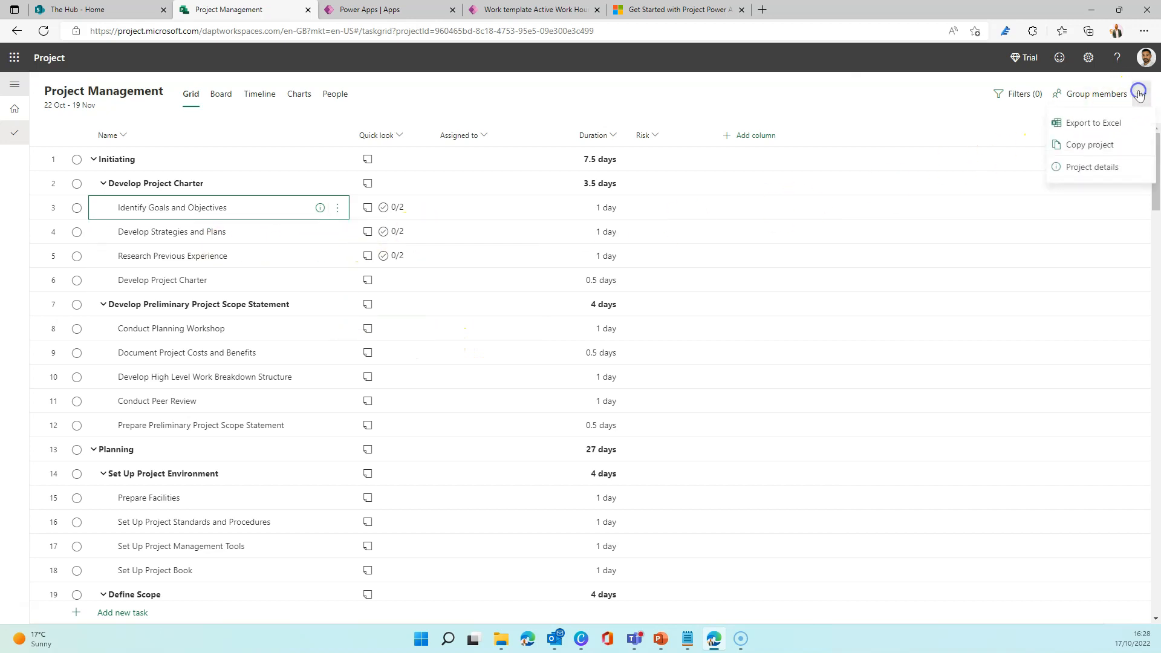
click(1083, 170)
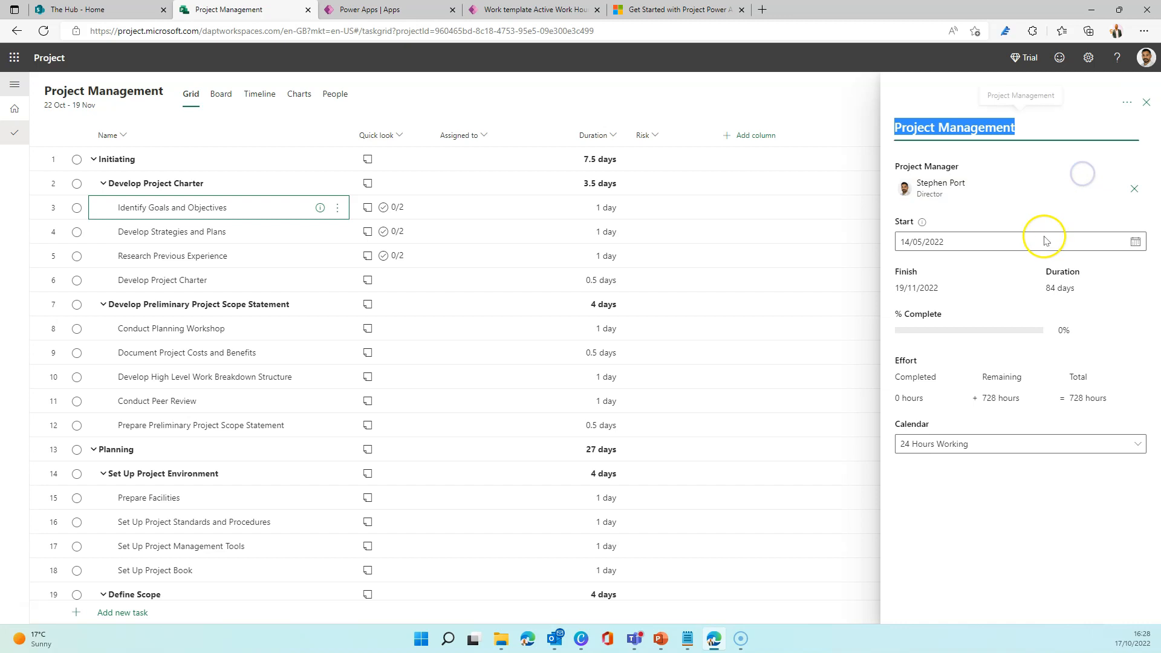
click(974, 447)
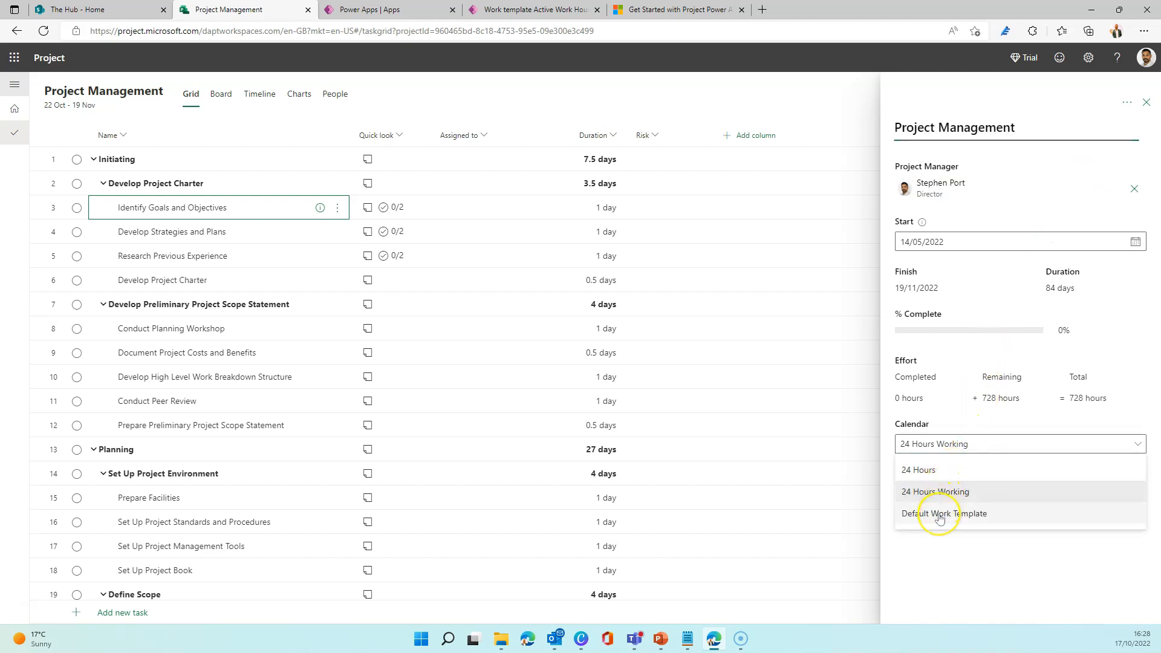
click(939, 514)
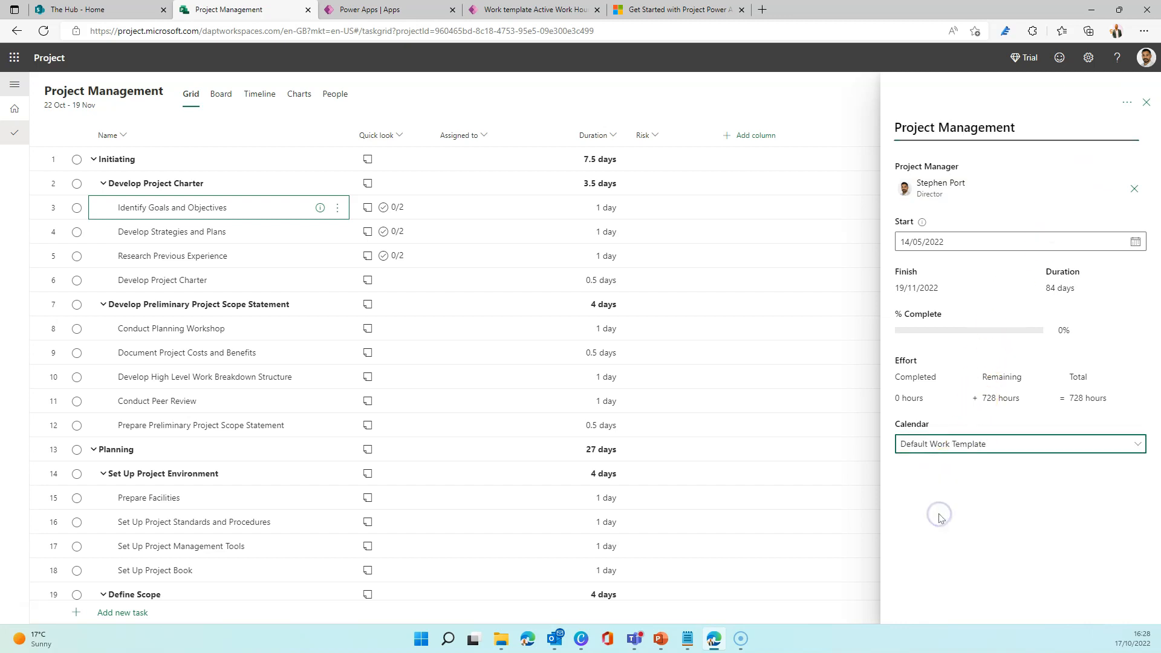
click(1145, 101)
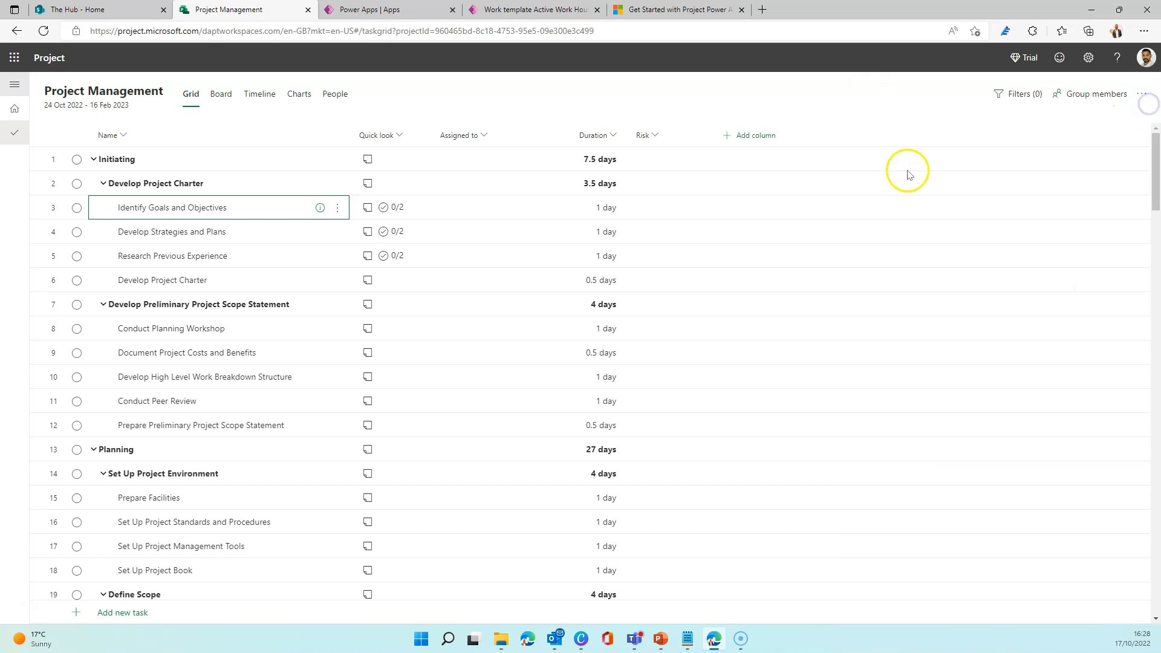
Try to set the start date of "Identify Goals and Objectives" to Sunday 23/10/2022 and close the task details.
click(320, 207)
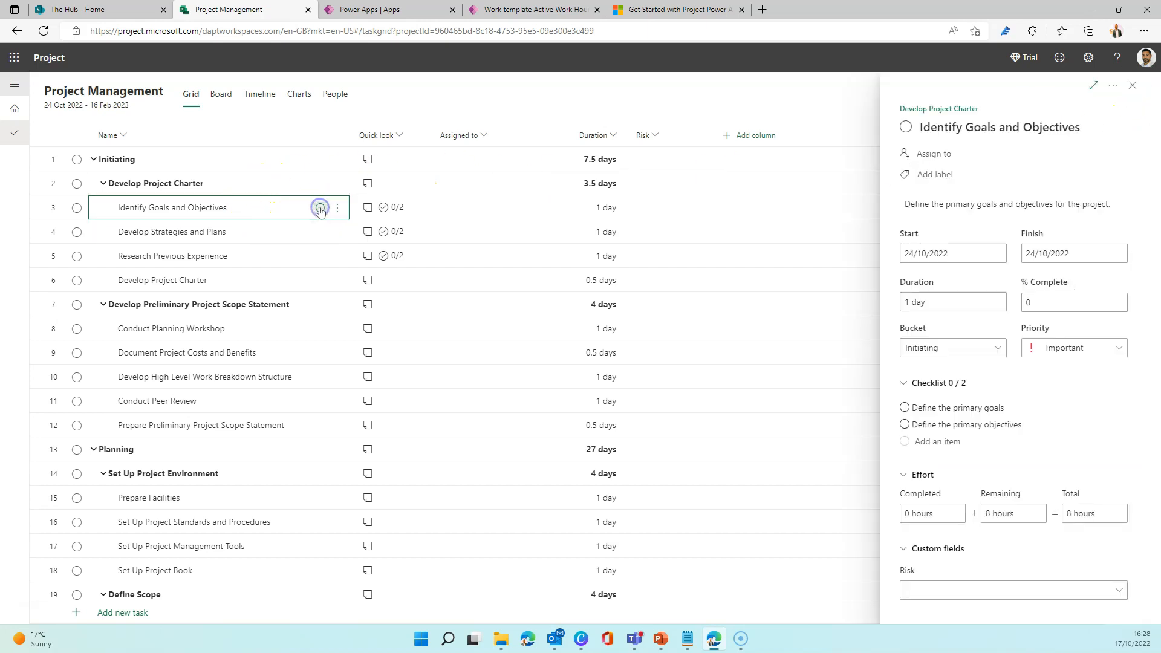
click(923, 249)
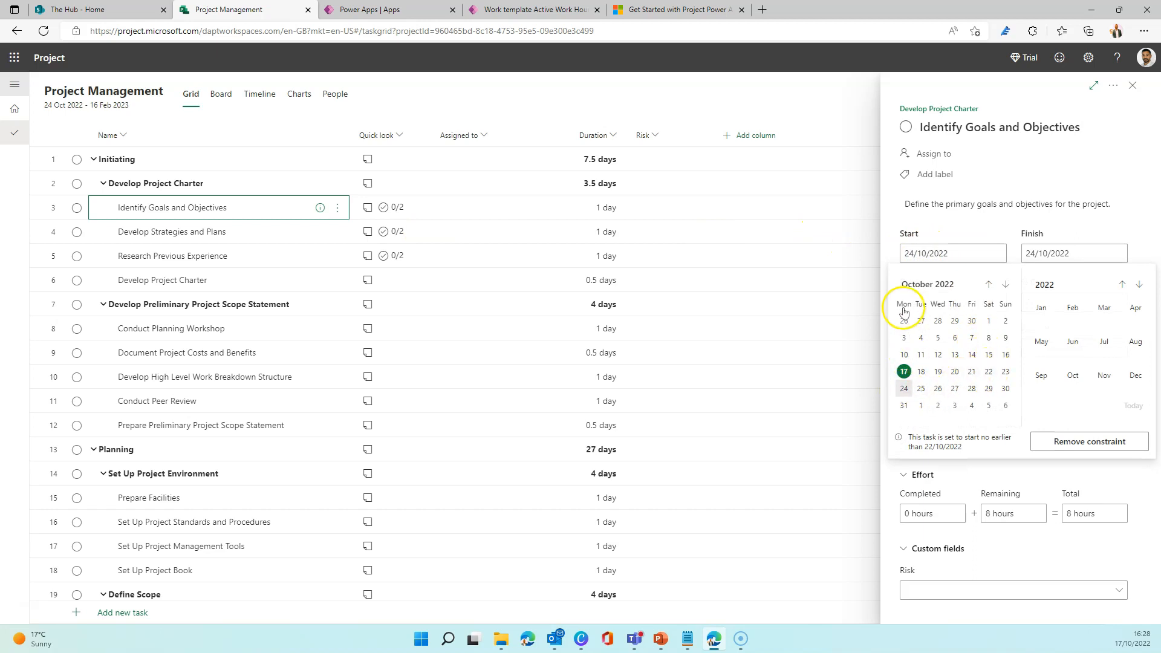
click(1003, 372)
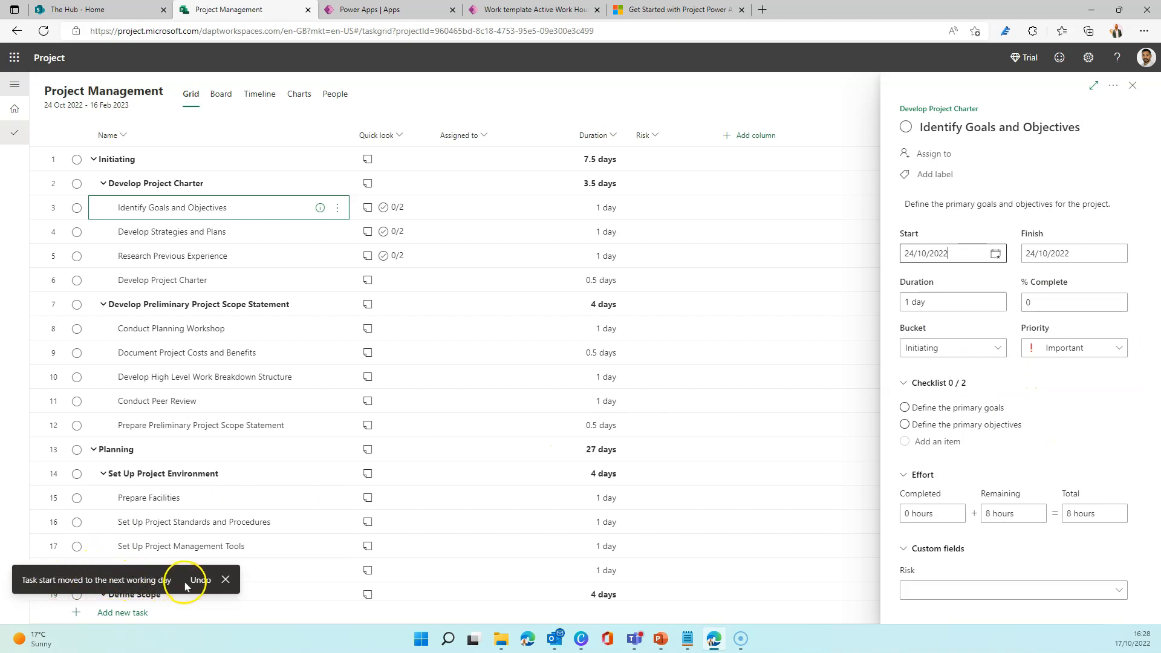
click(1130, 89)
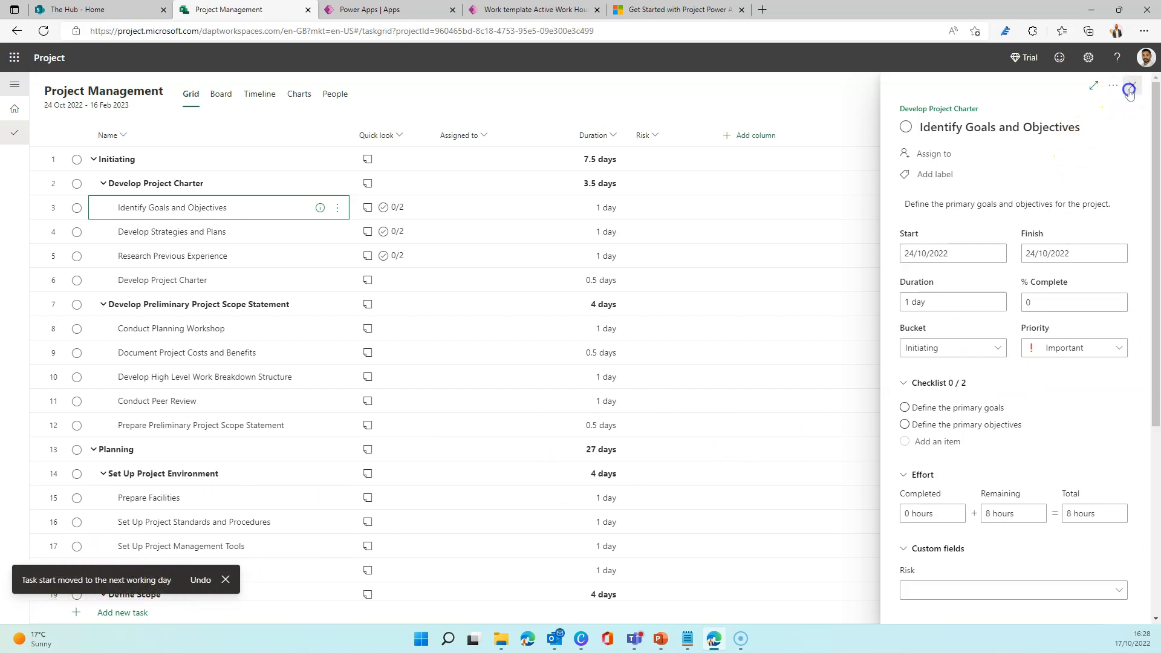